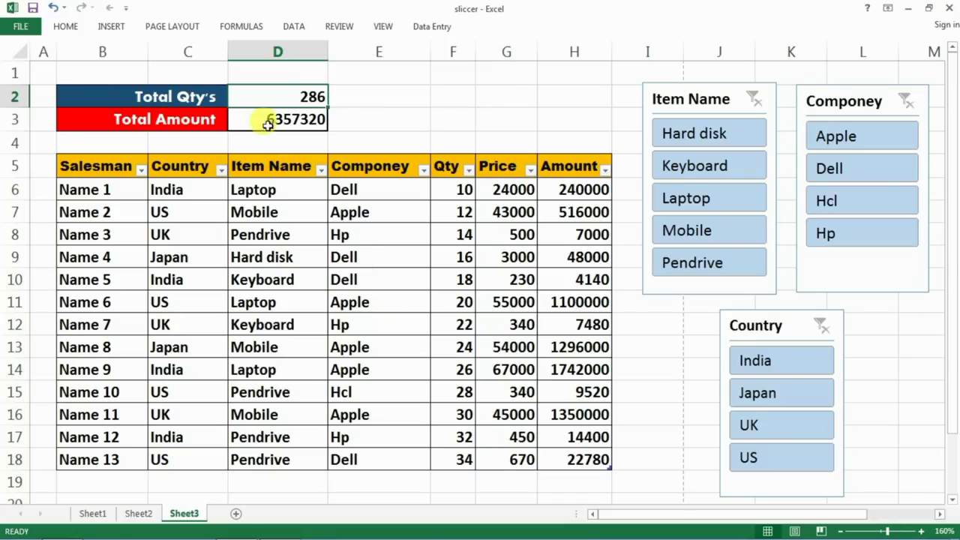
# Compare the table's Qty and Amount columns with the Total Qty's and Total Amount cells
pyautogui.moveTo(457, 190); pyautogui.dragTo(446, 450)
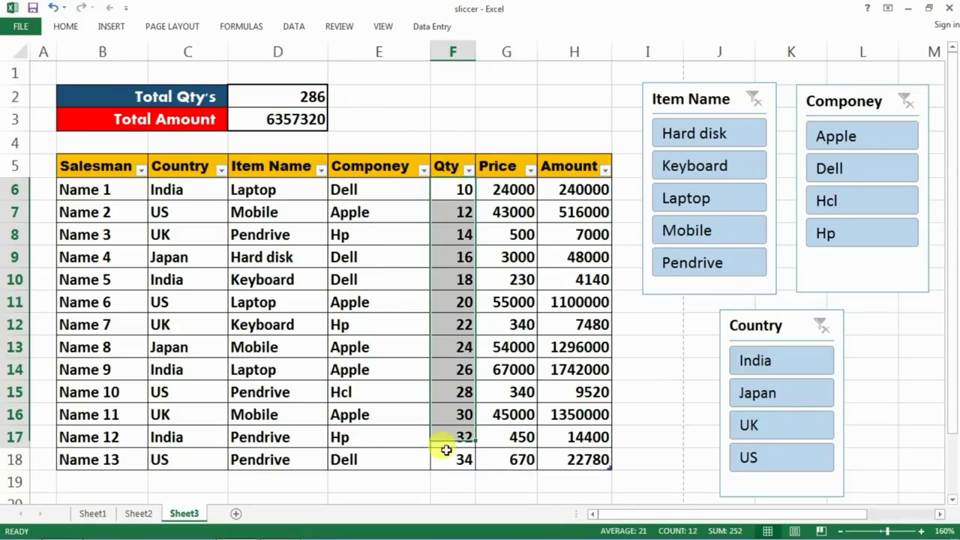
pyautogui.click(263, 121)
pyautogui.moveTo(565, 184); pyautogui.dragTo(574, 460)
pyautogui.click(255, 121)
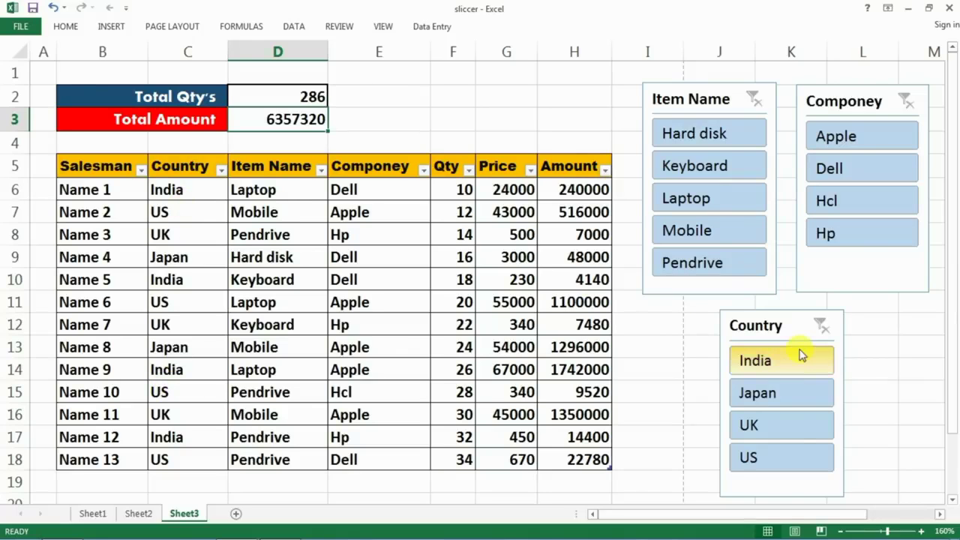
# Check the quantity and amount totals for India using the Country slicer, and clear that filter
pyautogui.click(778, 364)
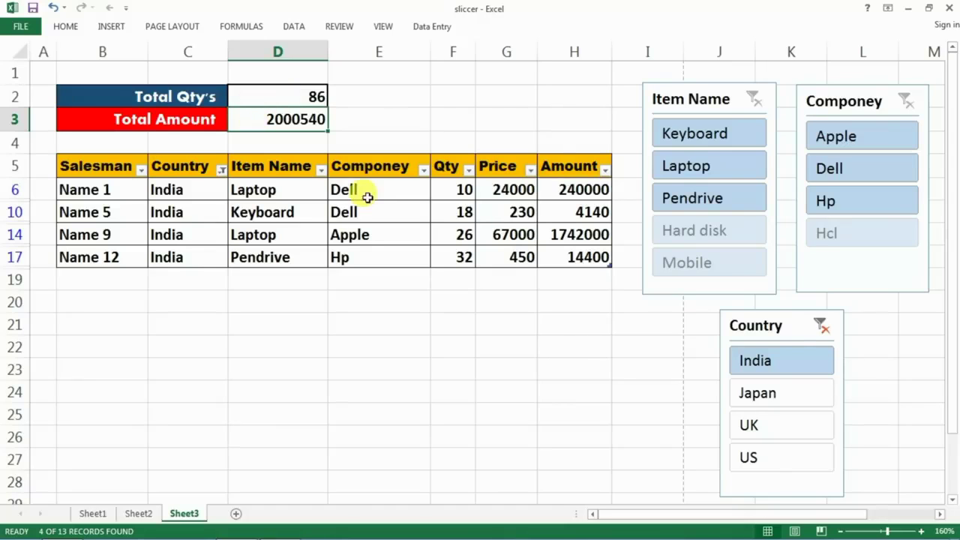
pyautogui.moveTo(448, 186); pyautogui.dragTo(446, 255)
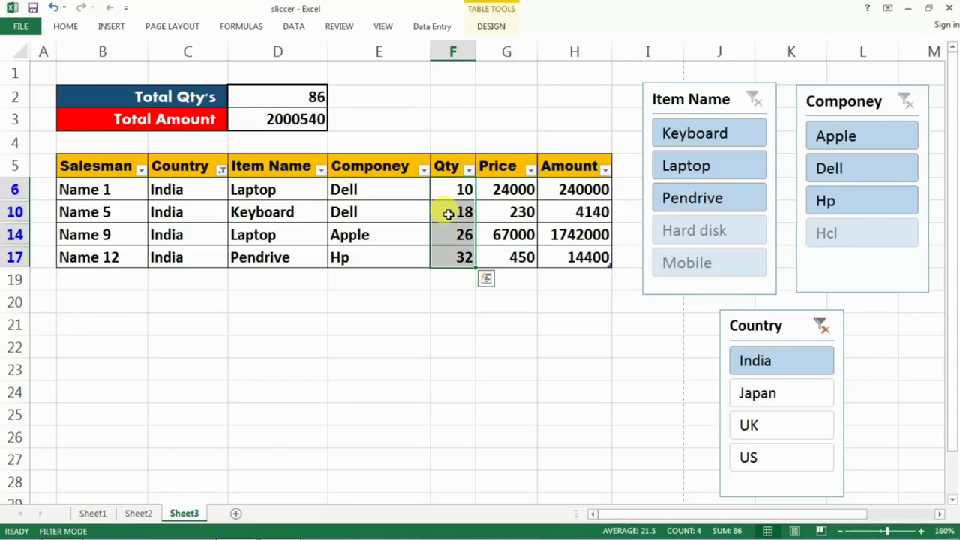
pyautogui.click(254, 118)
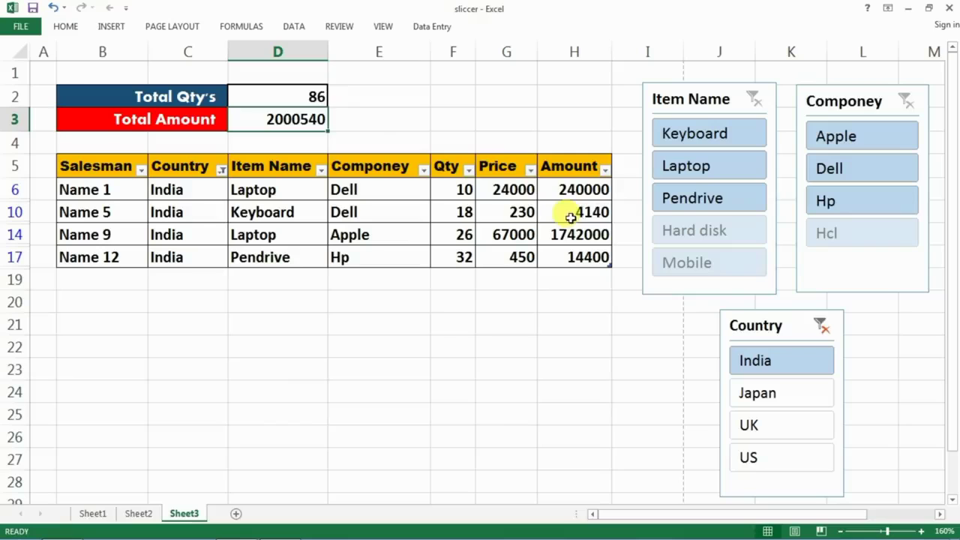
pyautogui.moveTo(563, 186); pyautogui.dragTo(564, 259)
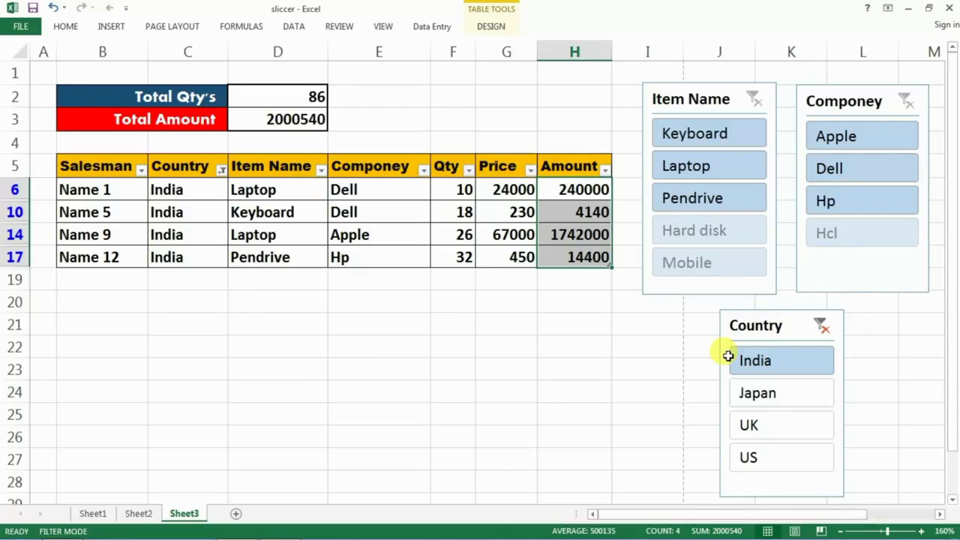
pyautogui.click(822, 328)
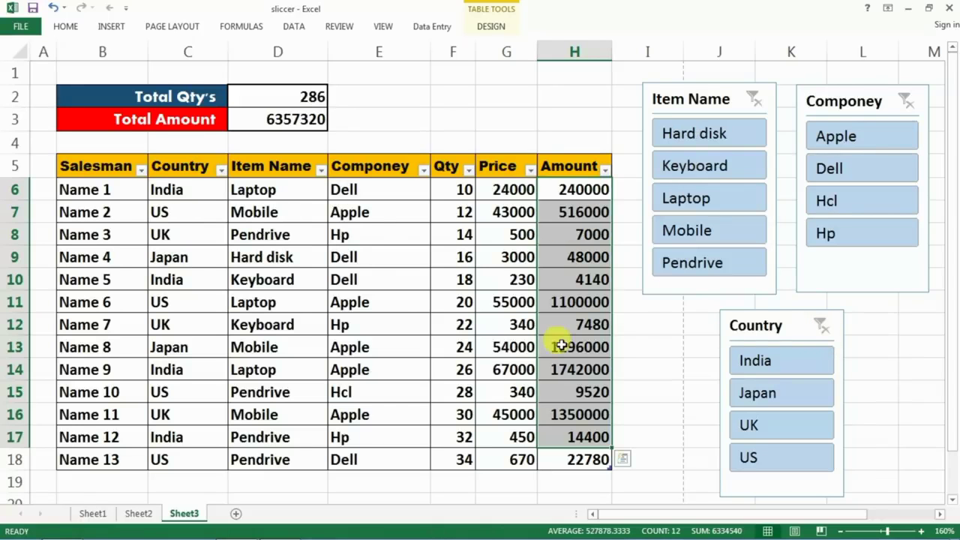
pyautogui.click(277, 255)
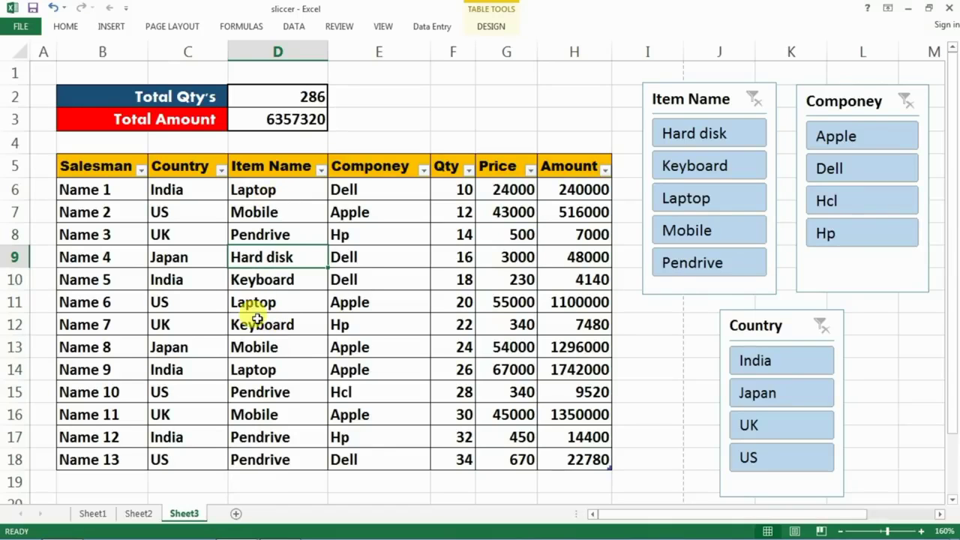
# Check the totals for Laptop using the Item Name slicer, and clear that filter
pyautogui.click(700, 202)
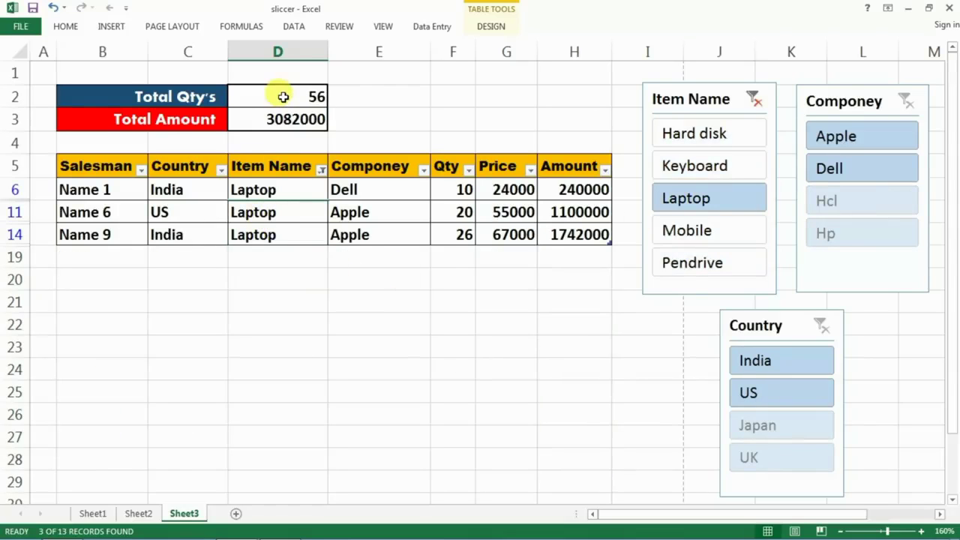
pyautogui.moveTo(456, 188); pyautogui.dragTo(455, 246)
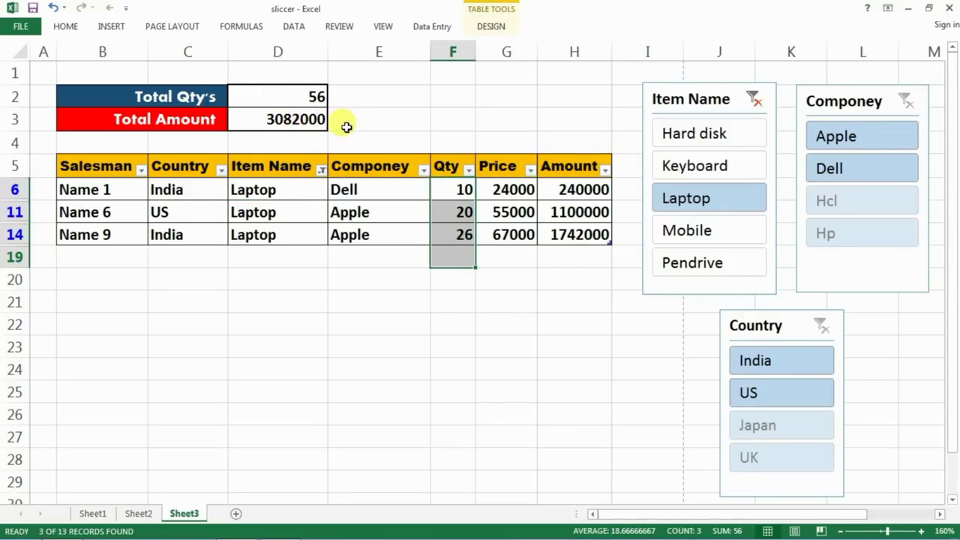
pyautogui.moveTo(388, 189); pyautogui.dragTo(418, 247)
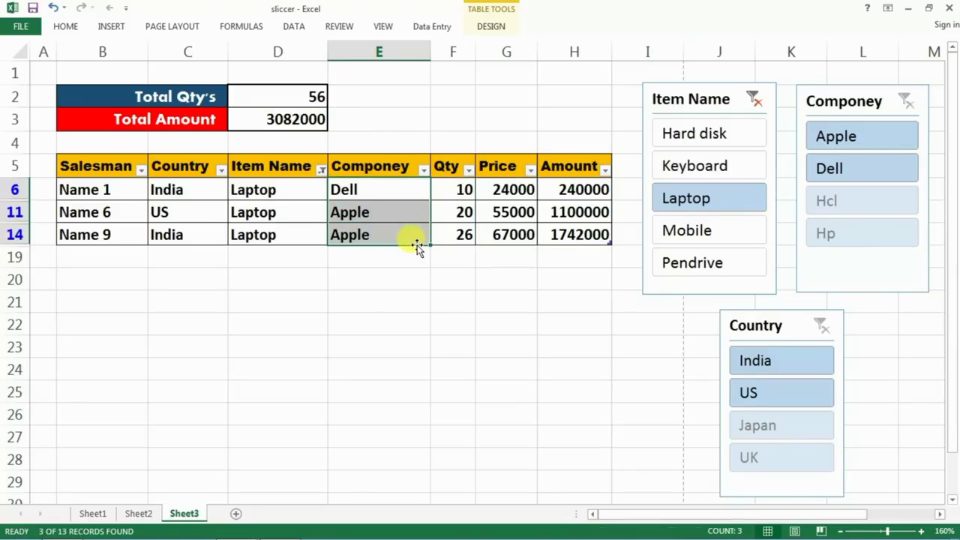
pyautogui.moveTo(290, 99); pyautogui.dragTo(279, 119)
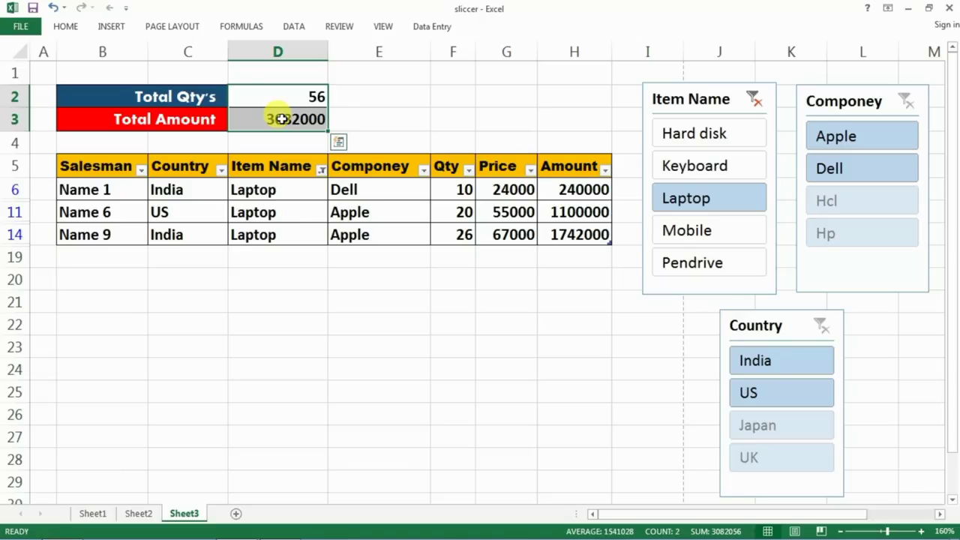
pyautogui.click(755, 100)
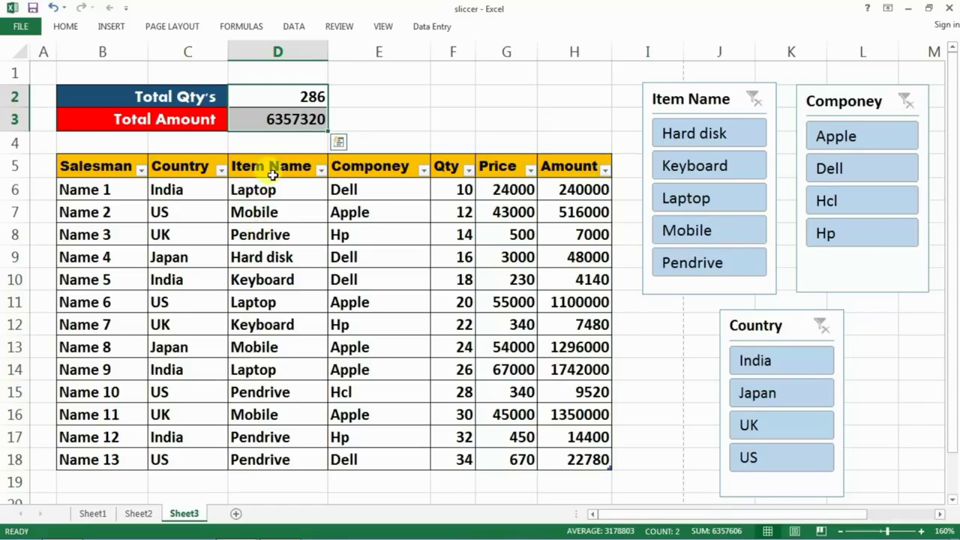
# Check the totals for Laptop and Pendrive together using the Item Name slicer, and clear the selection
pyautogui.click(683, 200)
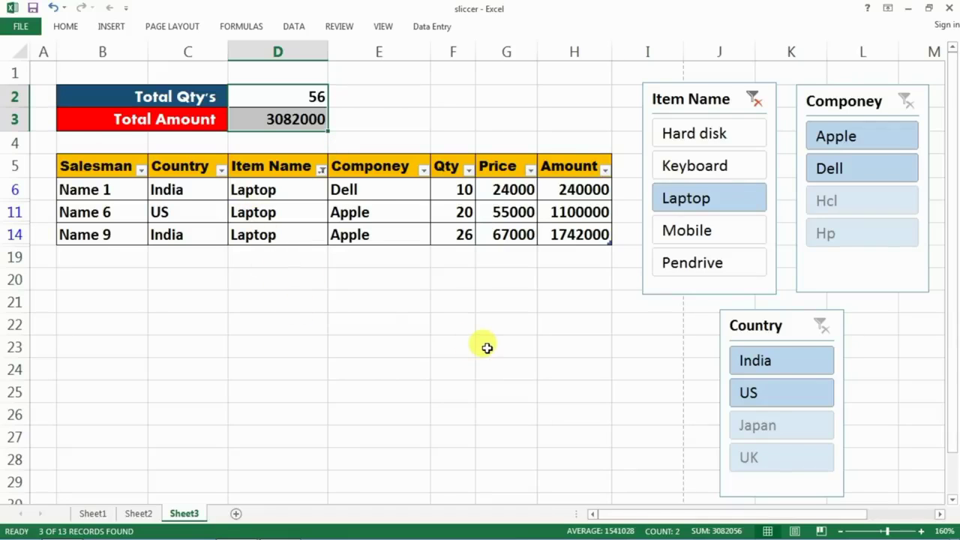
pyautogui.keyDown('ctrl'); pyautogui.click(691, 267); pyautogui.keyUp('ctrl')
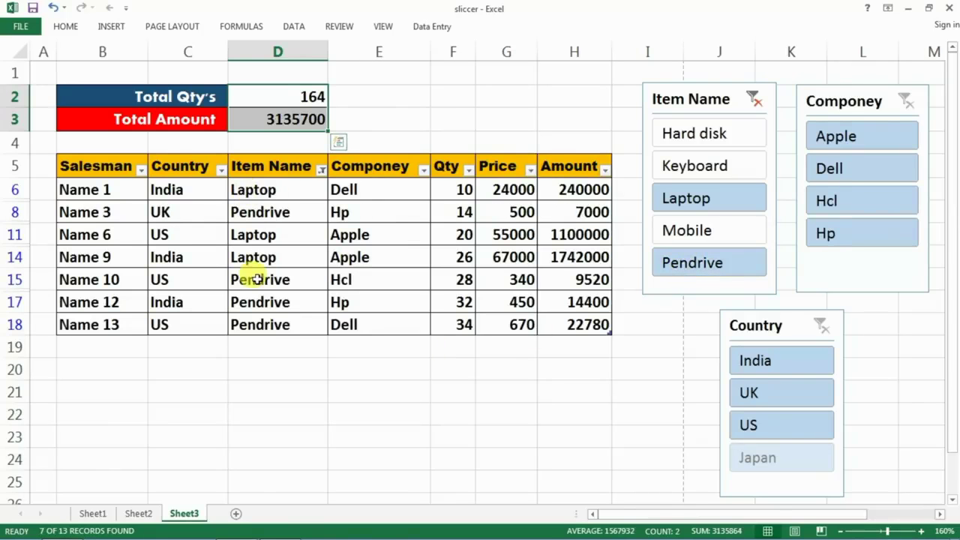
pyautogui.moveTo(446, 191); pyautogui.dragTo(438, 325)
pyautogui.click(272, 94)
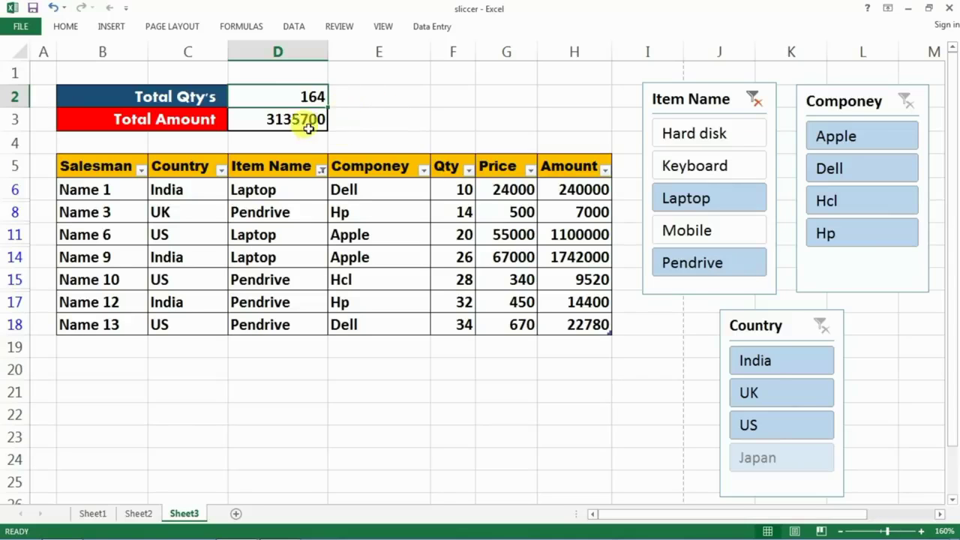
pyautogui.moveTo(564, 187); pyautogui.dragTo(566, 325)
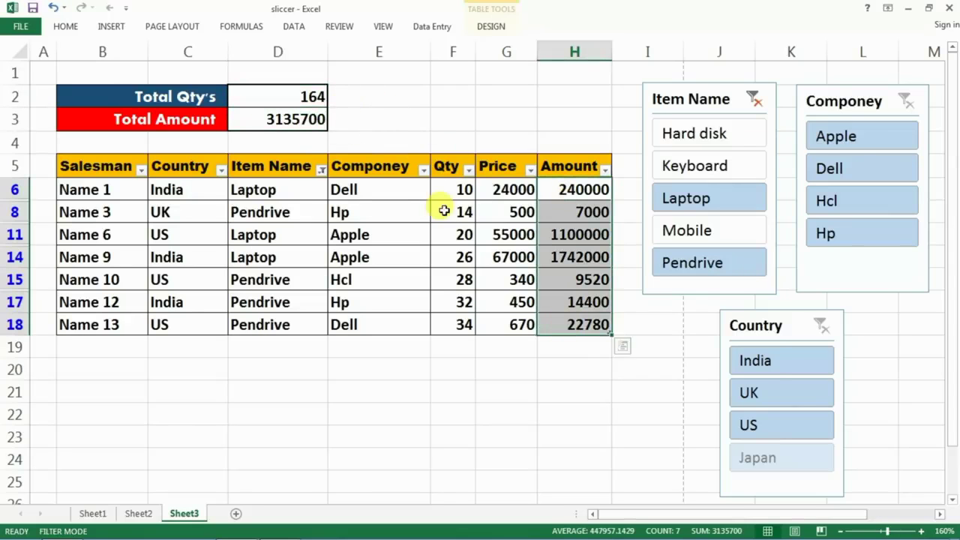
pyautogui.click(243, 122)
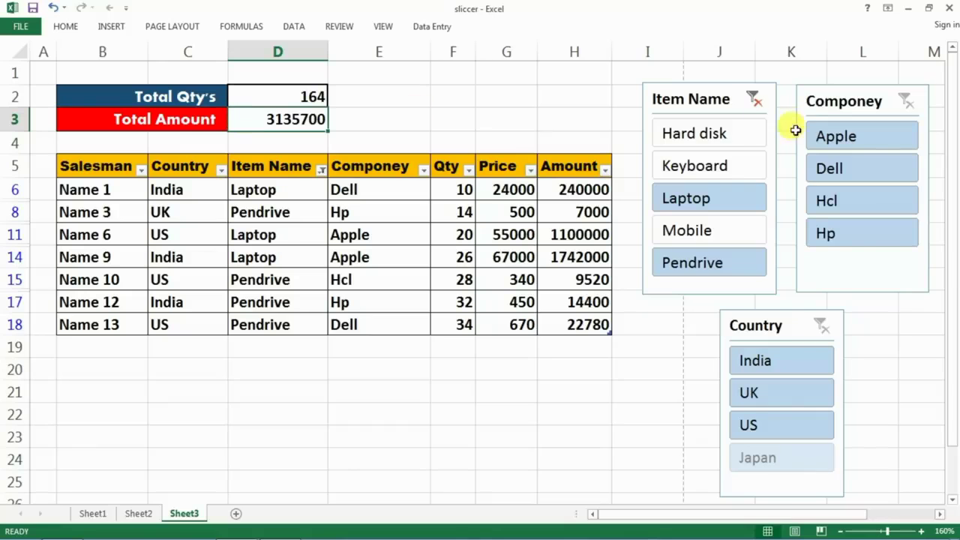
pyautogui.click(753, 99)
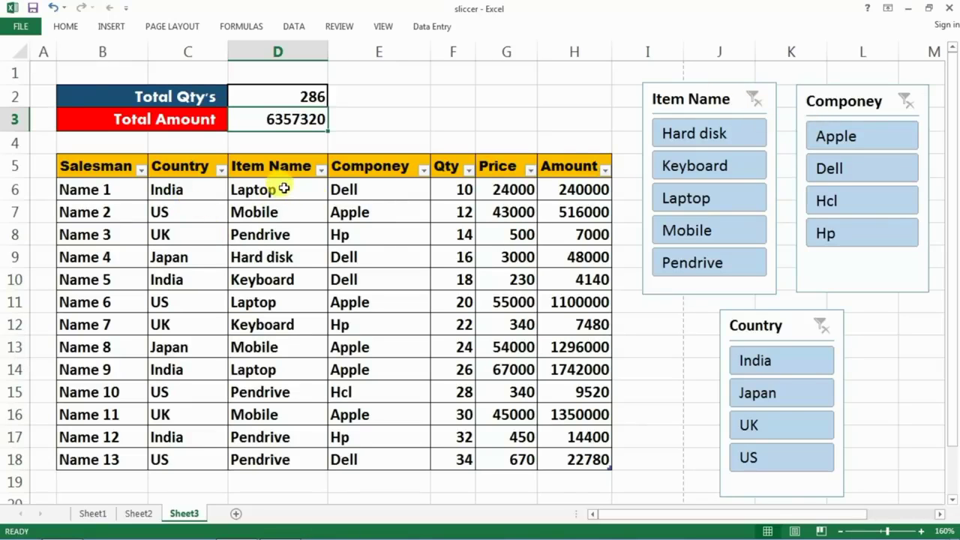
# Filter the table by India, Laptop and Dell across the three slicers, and clear all the filters
pyautogui.click(774, 361)
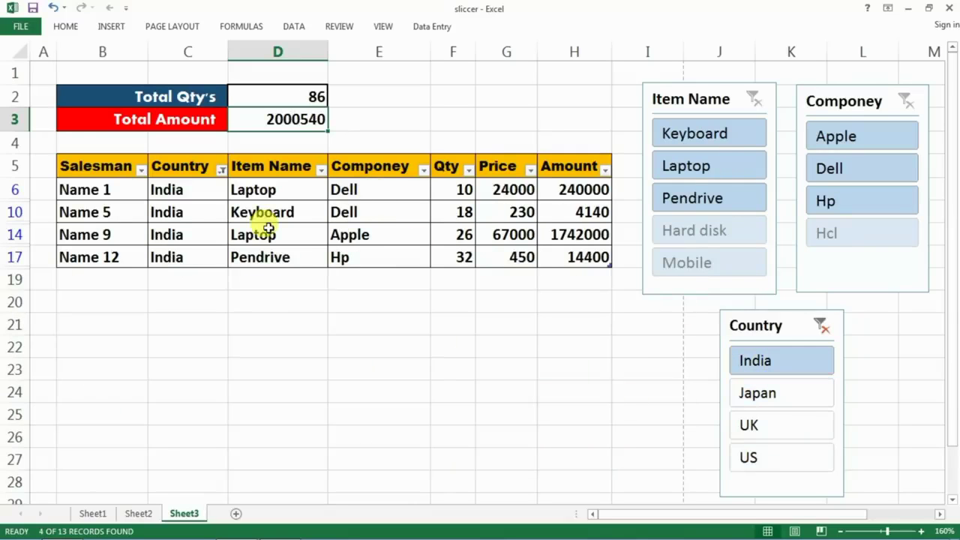
pyautogui.click(707, 166)
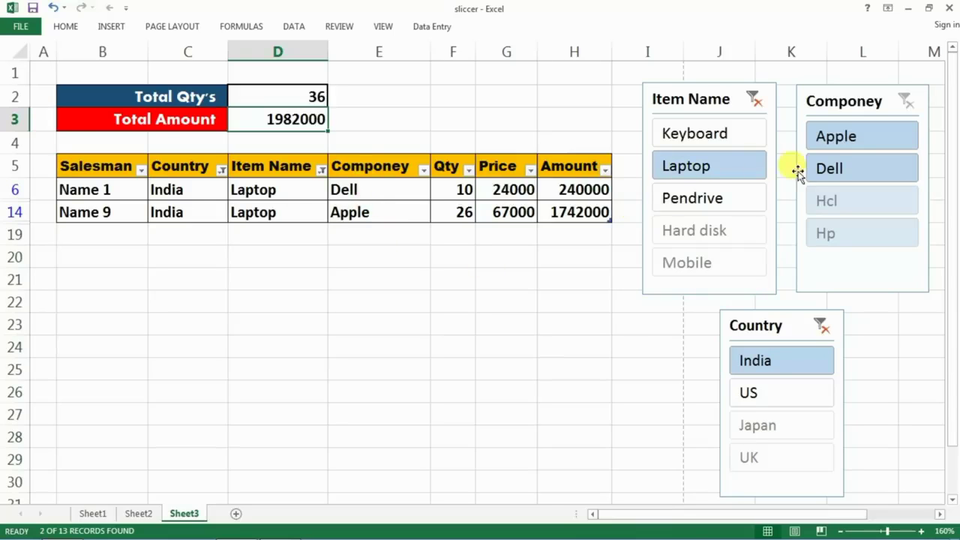
pyautogui.click(839, 170)
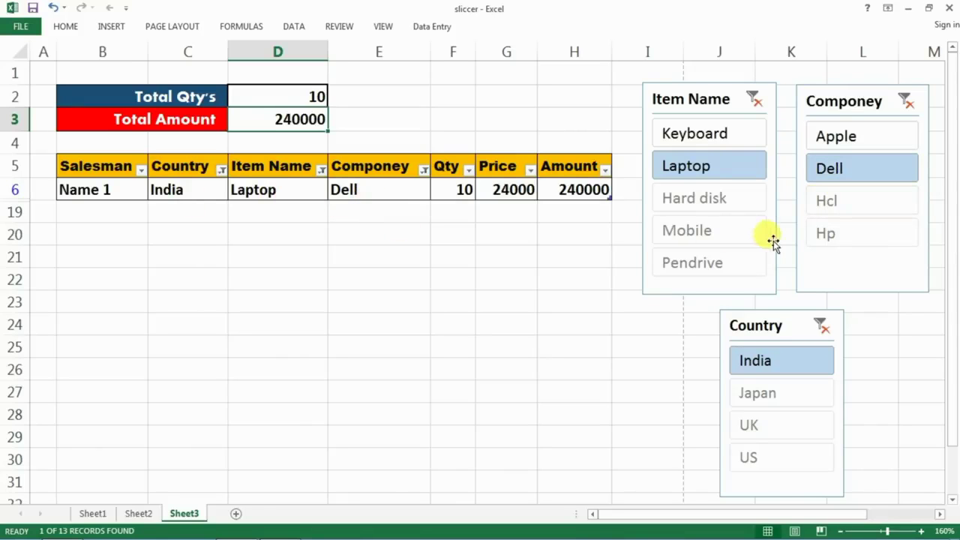
pyautogui.click(821, 325)
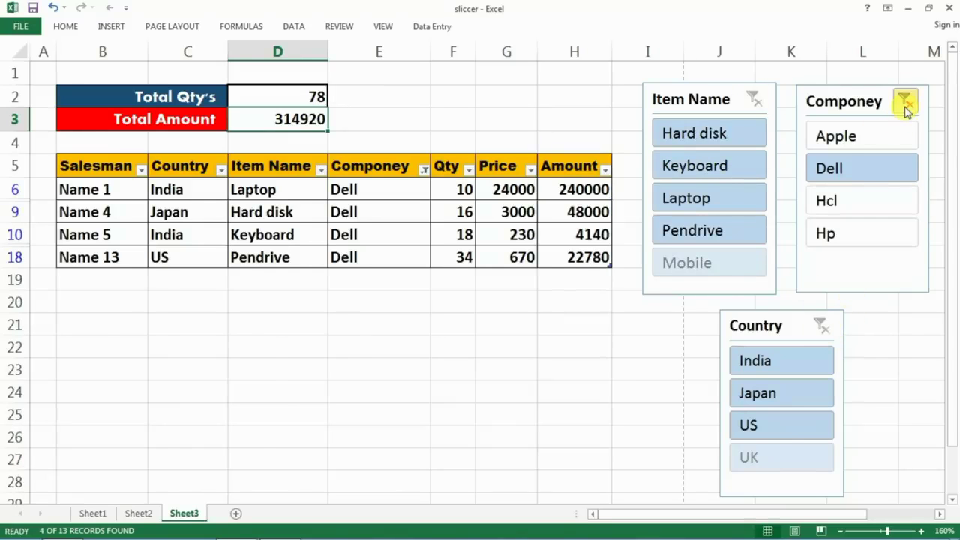
pyautogui.click(905, 100)
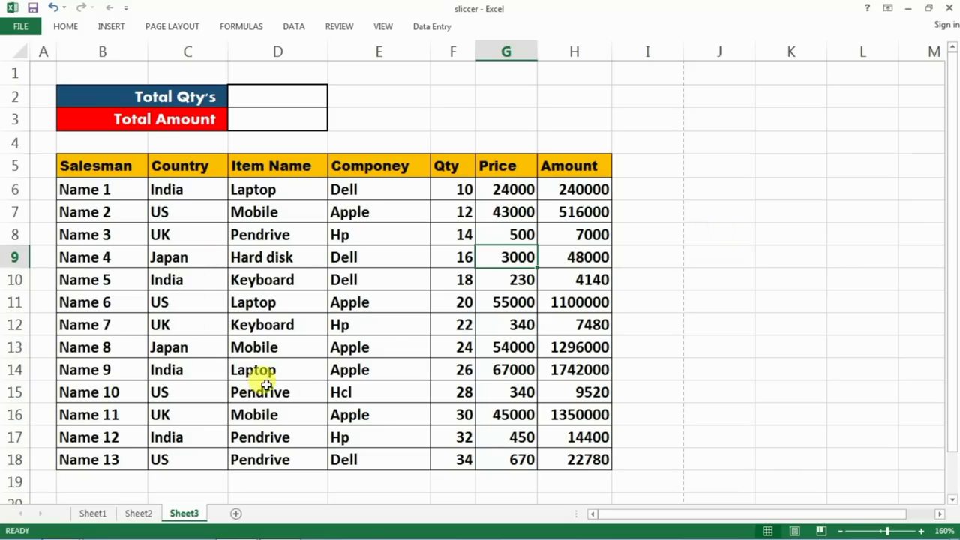
# Convert the data range B5:H18 into a table with headers
pyautogui.click(258, 280)
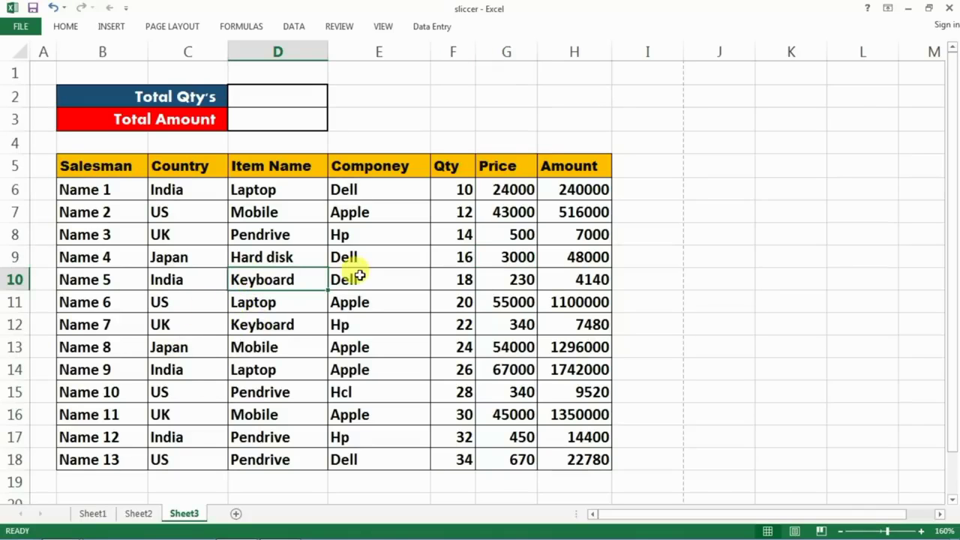
pyautogui.hotkey('ctrl', 'a')
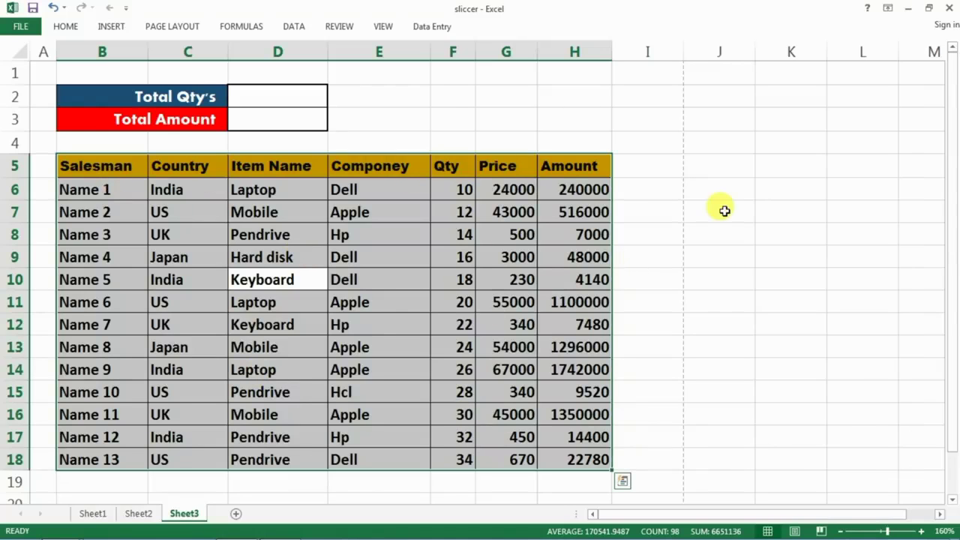
pyautogui.hotkey('ctrl', 't')
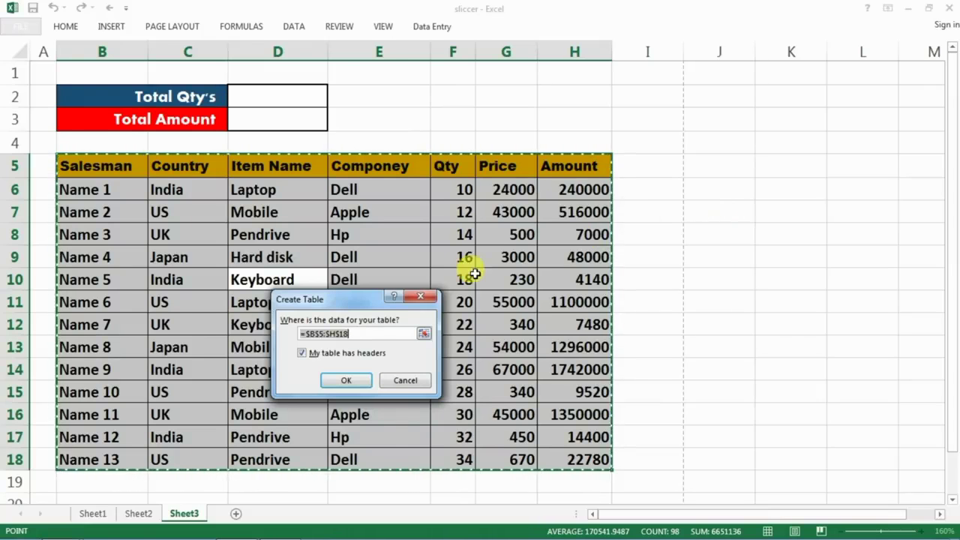
pyautogui.moveTo(332, 301); pyautogui.dragTo(455, 209)
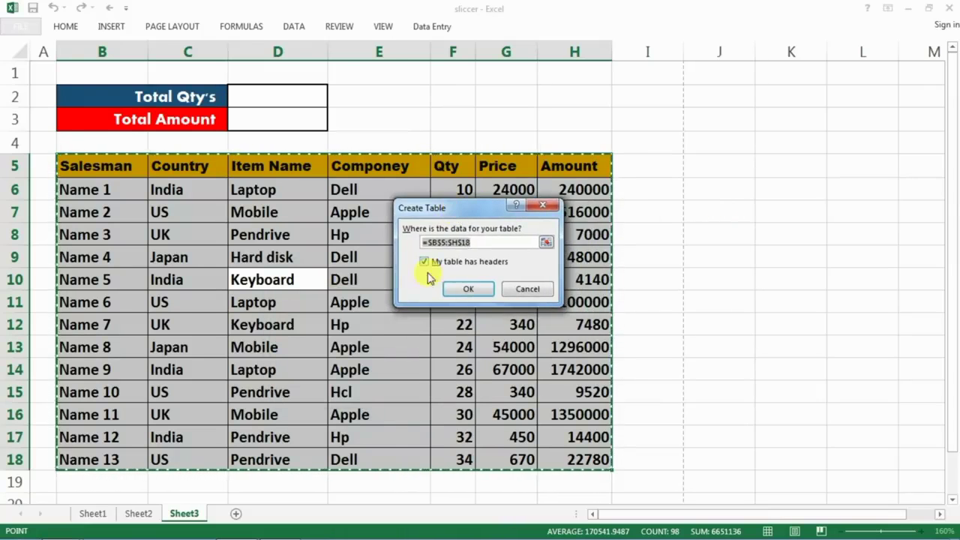
pyautogui.click(467, 289)
pyautogui.click(300, 325)
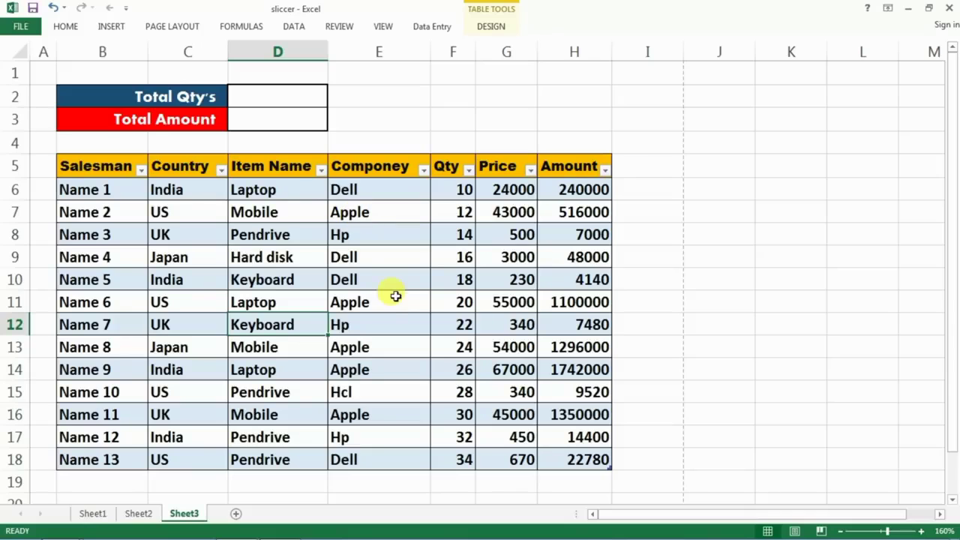
pyautogui.click(350, 279)
pyautogui.click(411, 367)
pyautogui.click(367, 302)
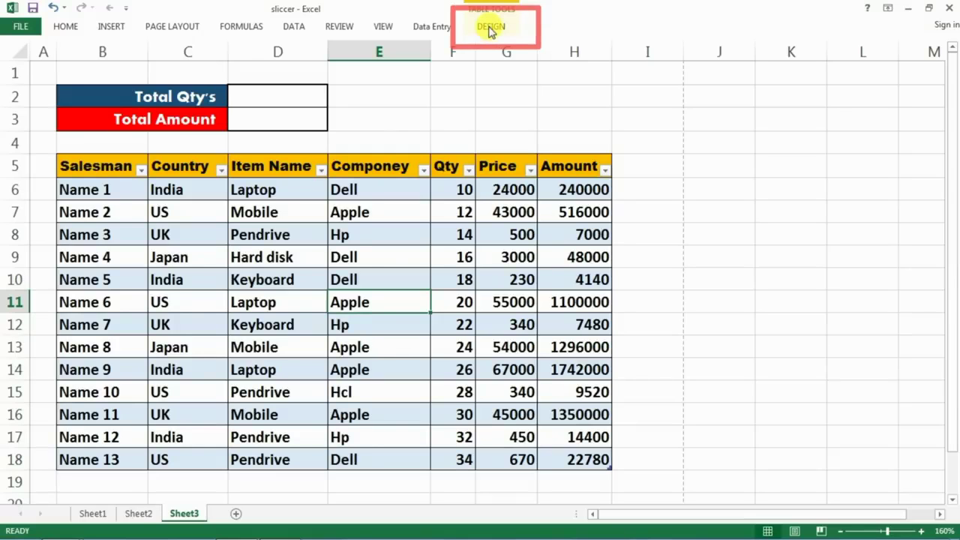
pyautogui.click(796, 227)
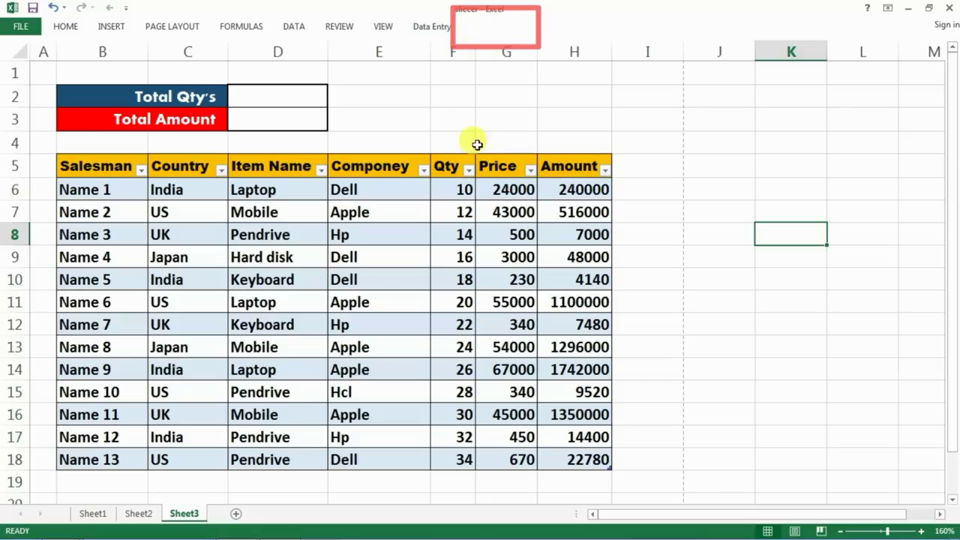
# Insert slicers for the Country, Item Name and Componey columns of the sales table
pyautogui.click(279, 282)
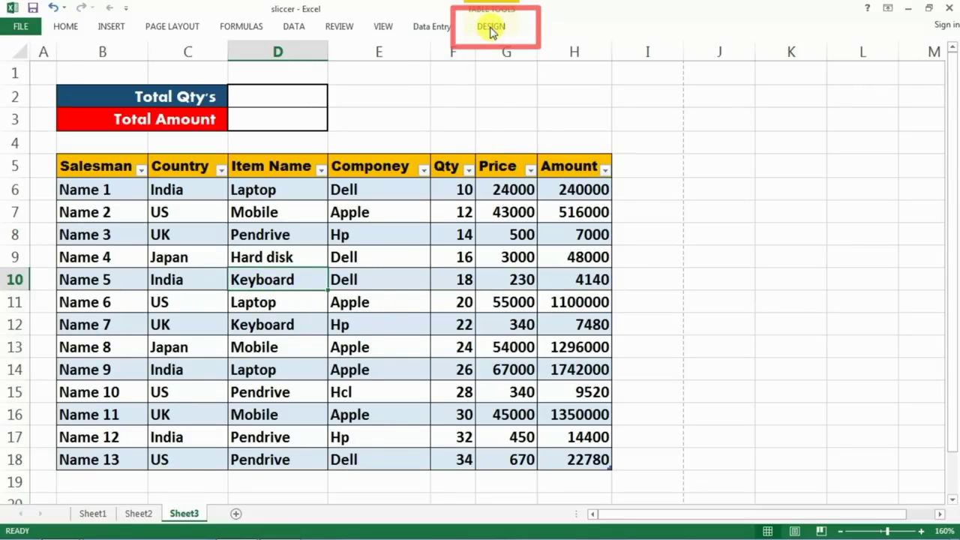
pyautogui.click(491, 27)
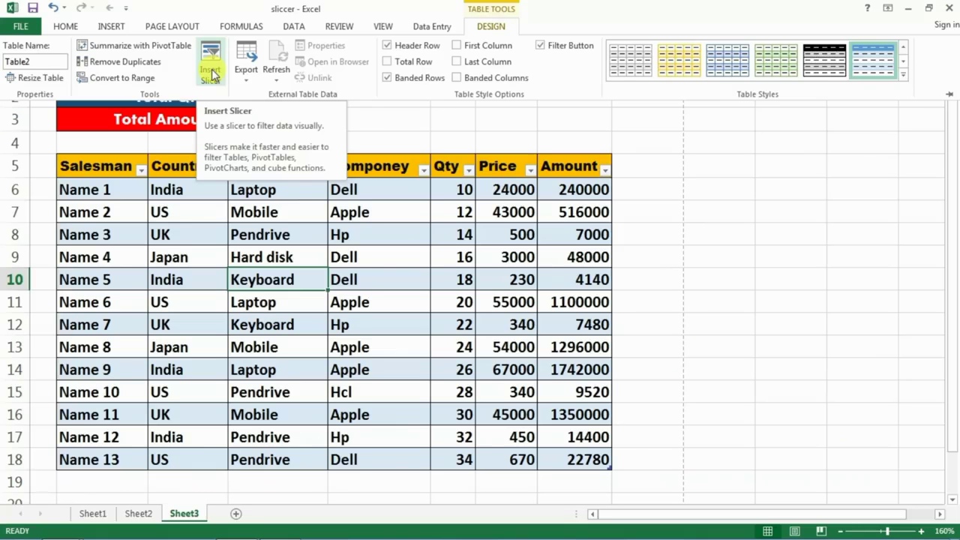
pyautogui.click(297, 274)
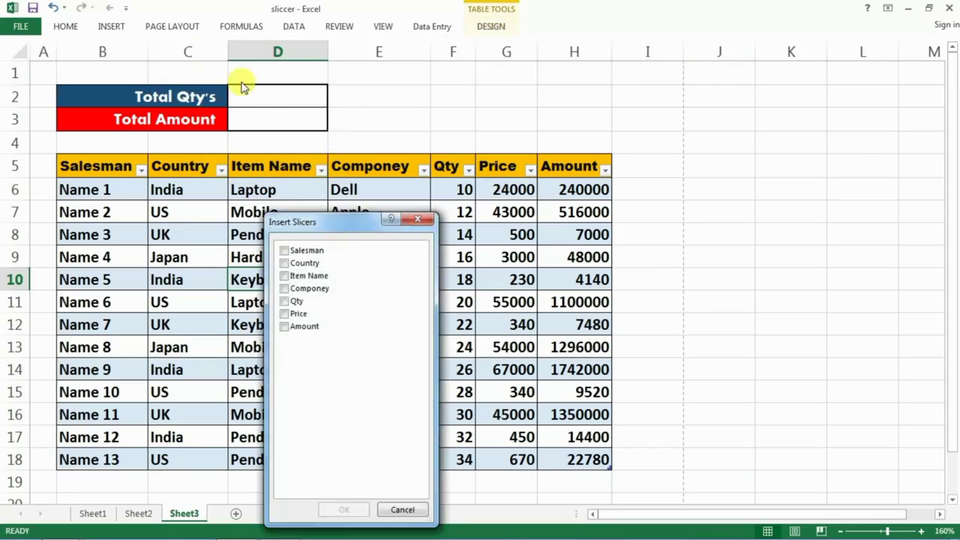
pyautogui.moveTo(342, 230); pyautogui.dragTo(715, 186)
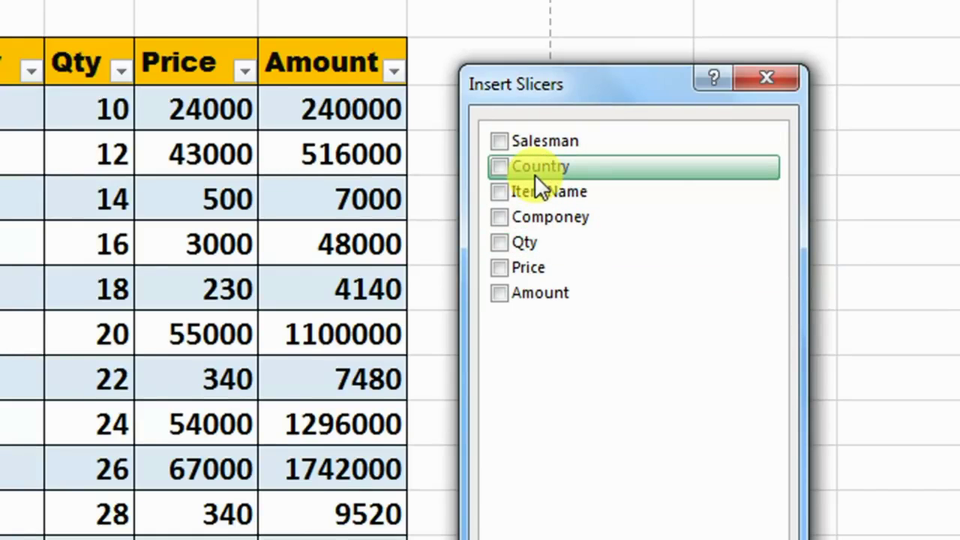
pyautogui.click(502, 167)
pyautogui.click(501, 194)
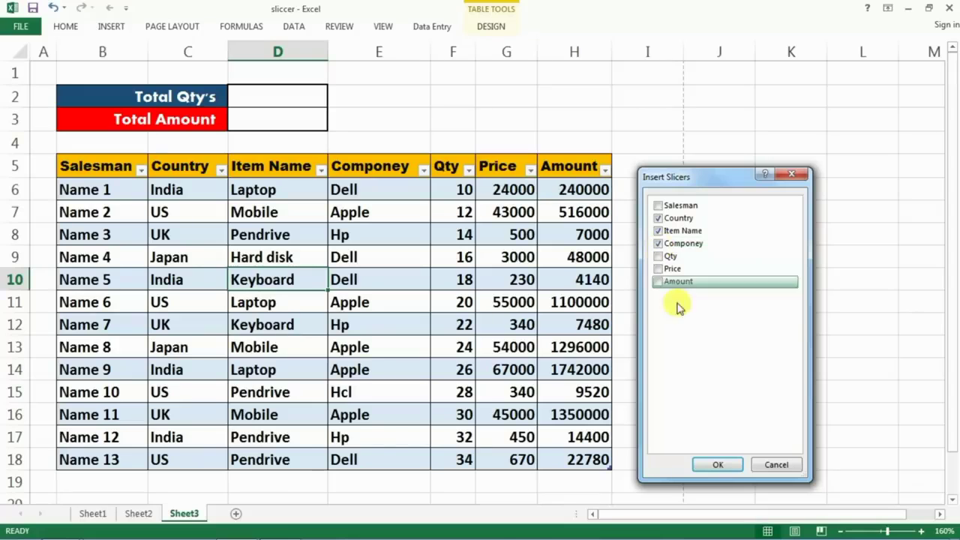
pyautogui.click(717, 464)
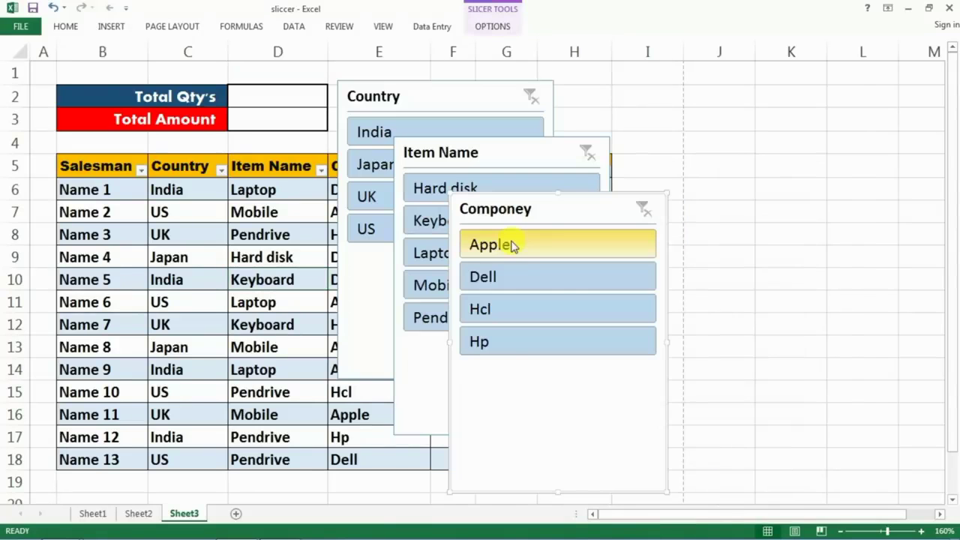
# Shrink the Componey slicer to fit its four items and place it over columns K to M, beside the top of the table
pyautogui.moveTo(560, 214); pyautogui.dragTo(760, 107)
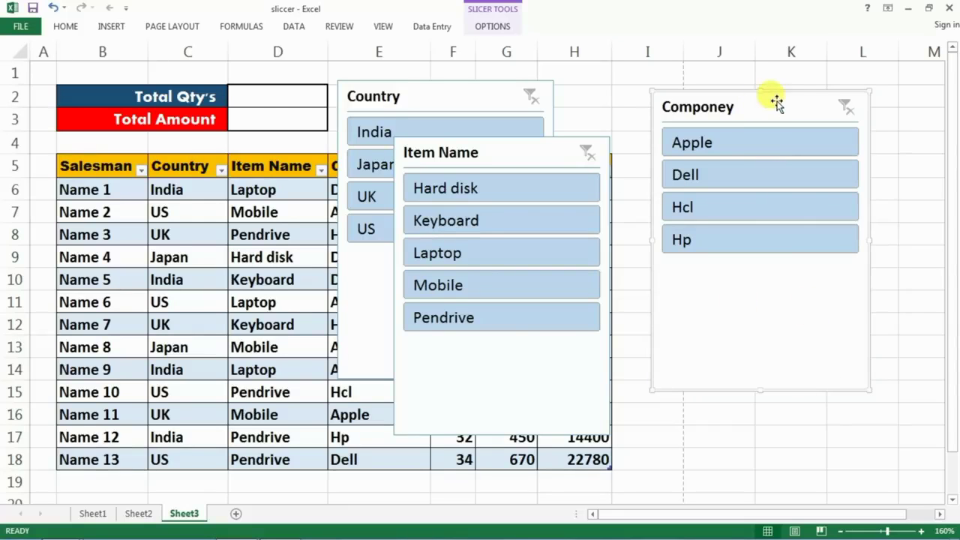
pyautogui.moveTo(869, 390); pyautogui.dragTo(791, 295)
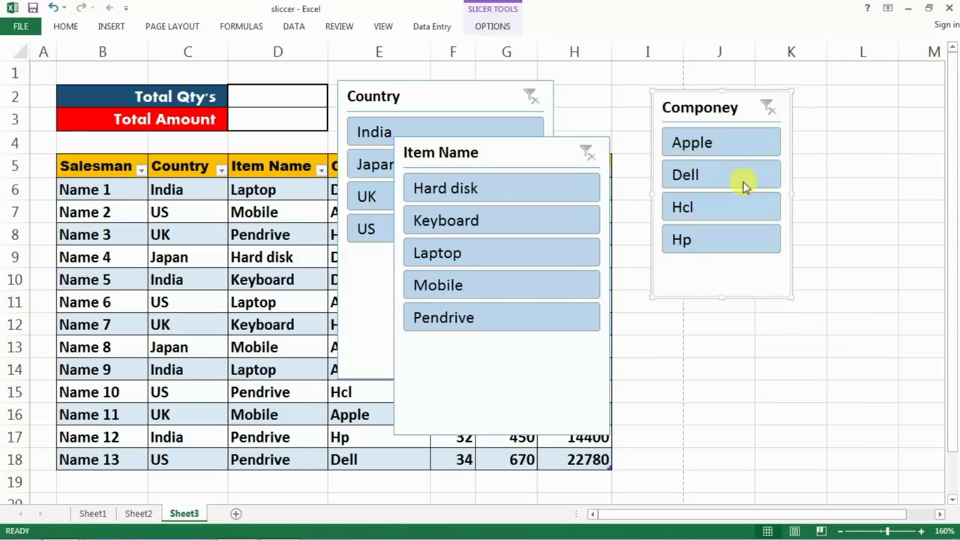
pyautogui.moveTo(710, 105); pyautogui.dragTo(853, 91)
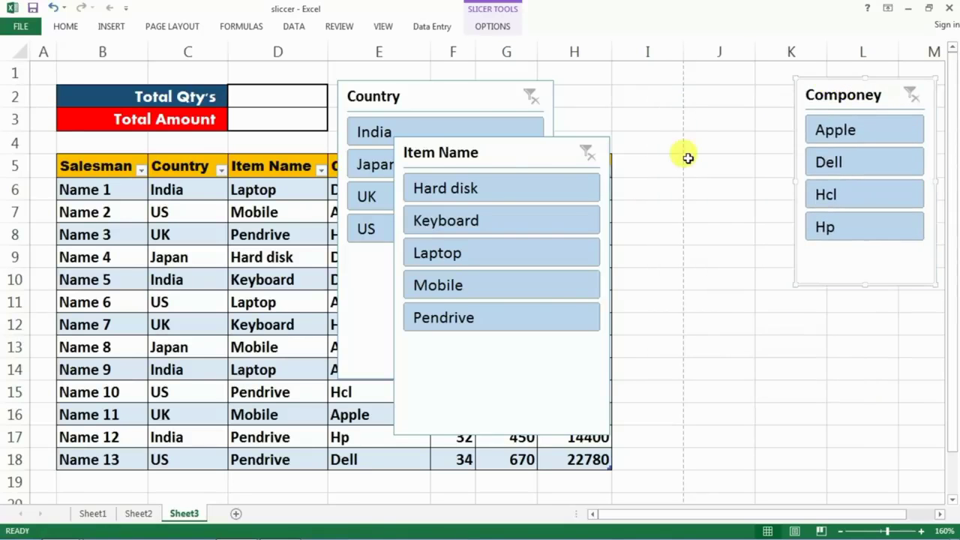
# Shrink the Item Name slicer to fit its five items and place it between the table and the Componey slicer
pyautogui.moveTo(508, 152); pyautogui.dragTo(728, 88)
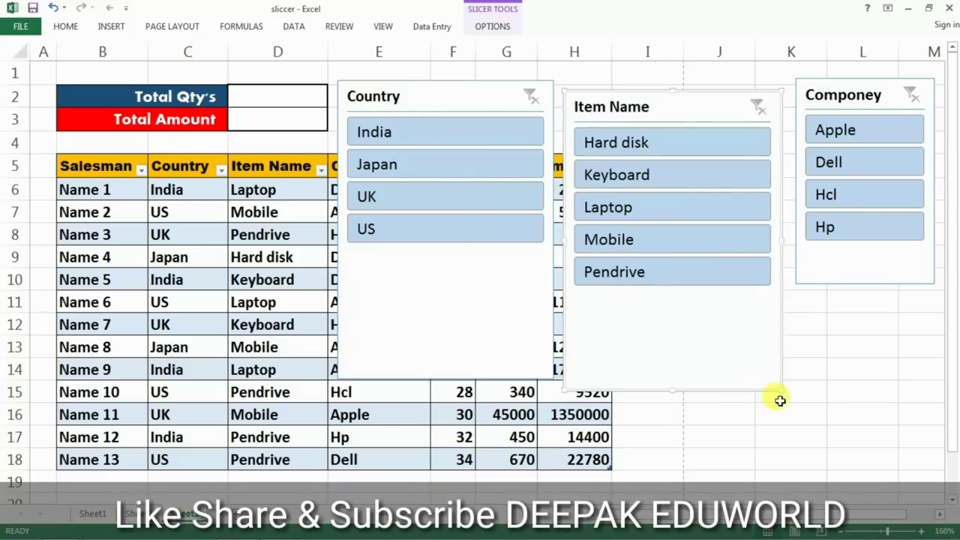
pyautogui.moveTo(780, 388); pyautogui.dragTo(705, 316)
pyautogui.moveTo(643, 105); pyautogui.dragTo(714, 93)
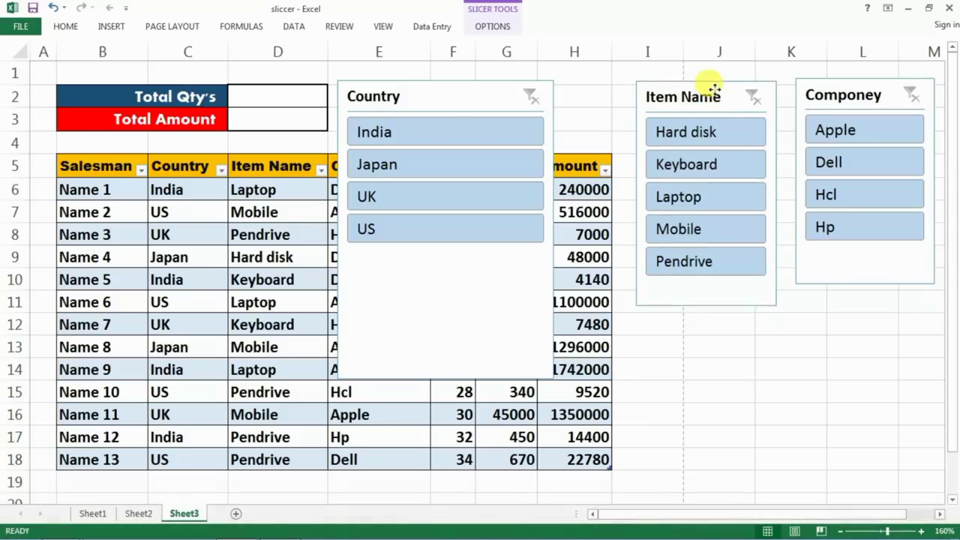
# Shrink the Country slicer and place it below the Item Name and Componey slicers, clear of the table
pyautogui.click(552, 379)
pyautogui.moveTo(552, 379); pyautogui.dragTo(447, 251)
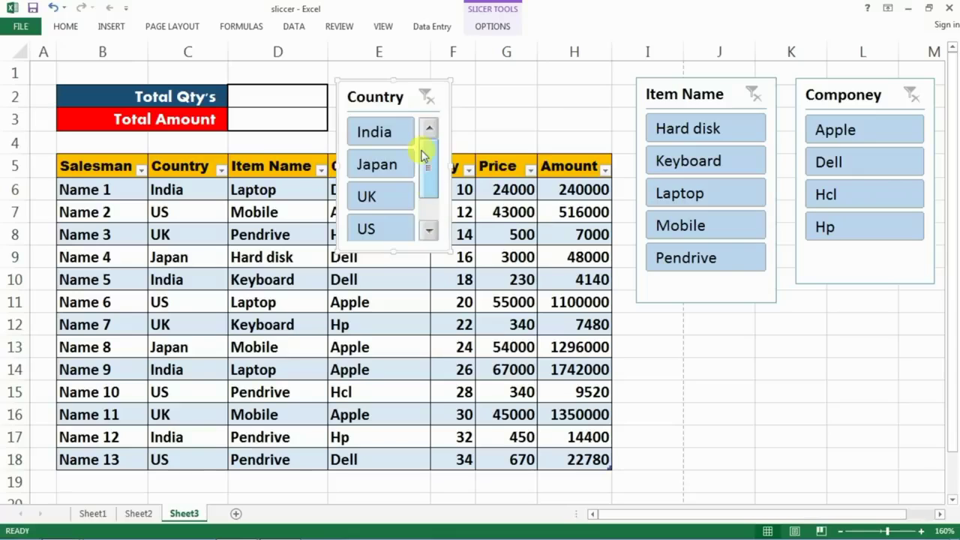
pyautogui.moveTo(386, 97); pyautogui.dragTo(784, 337)
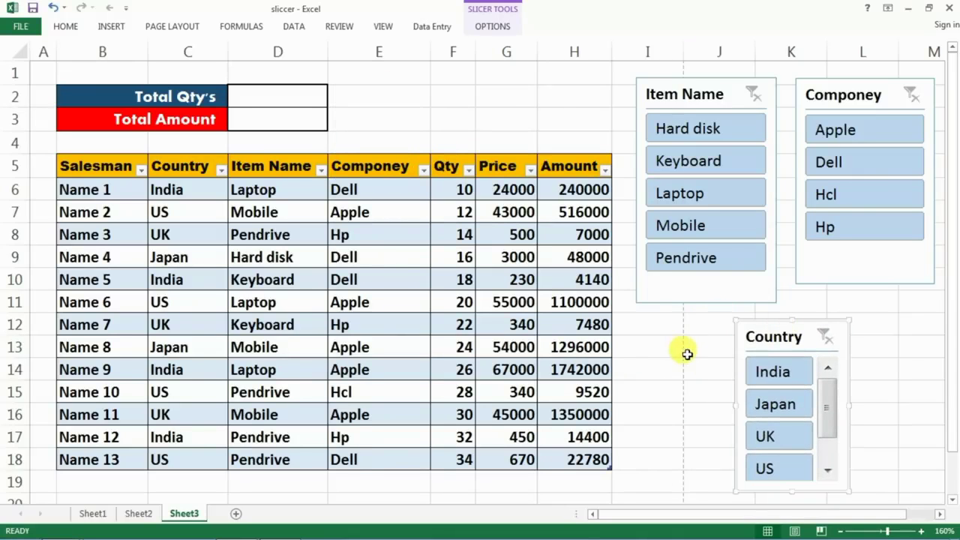
# Filter the table by UK and Keyboard using the Country and Item Name slicers, and clear both filters
pyautogui.click(770, 439)
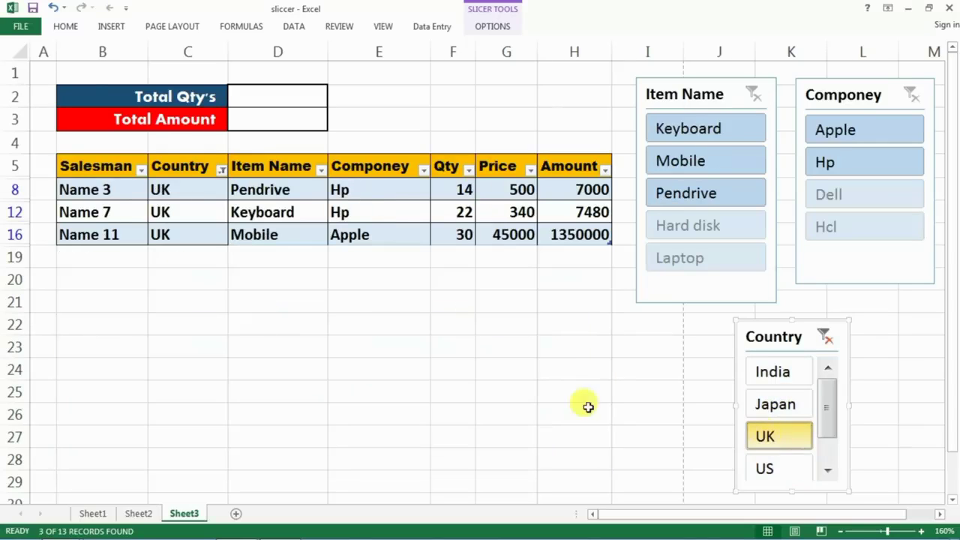
pyautogui.click(688, 131)
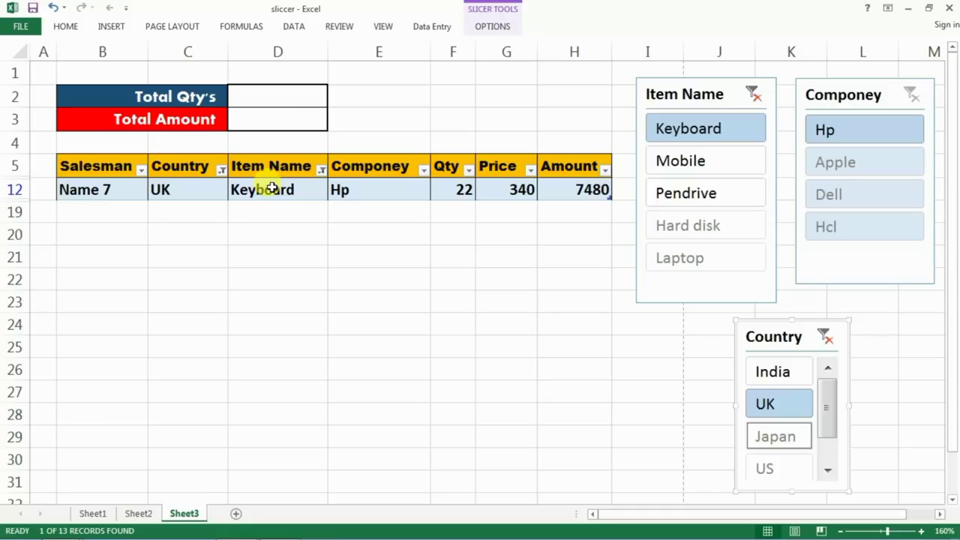
pyautogui.click(825, 338)
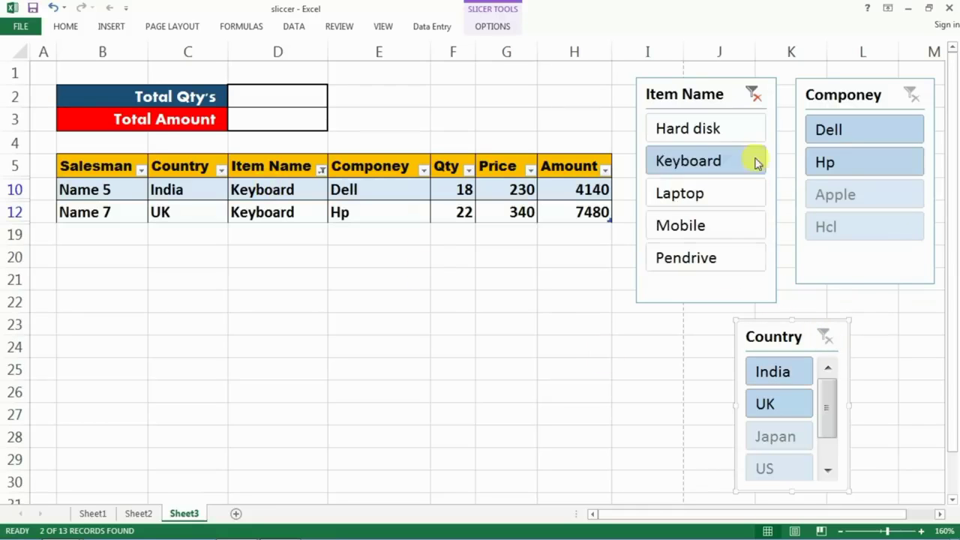
pyautogui.click(752, 96)
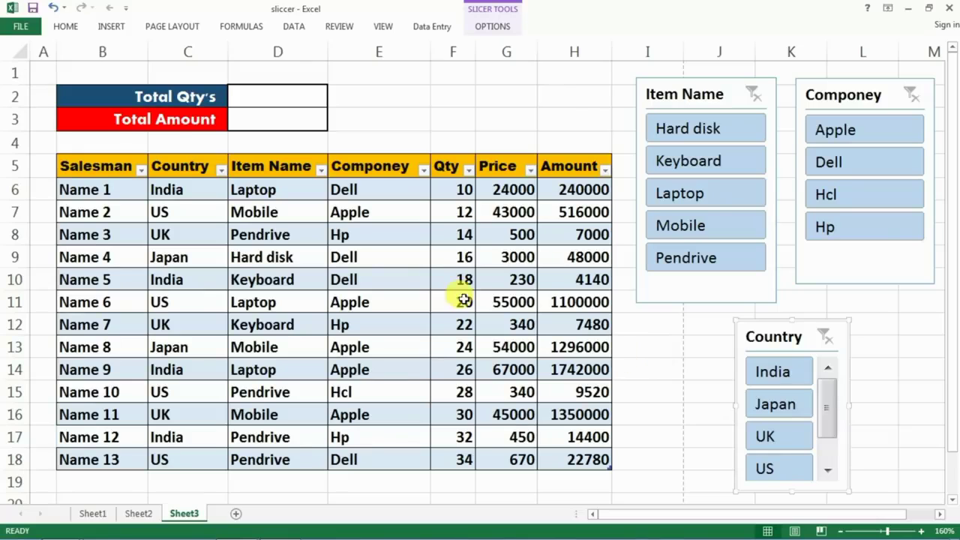
# Add a new blank worksheet and enlarge its view to 160%
pyautogui.click(285, 97)
pyautogui.click(297, 100)
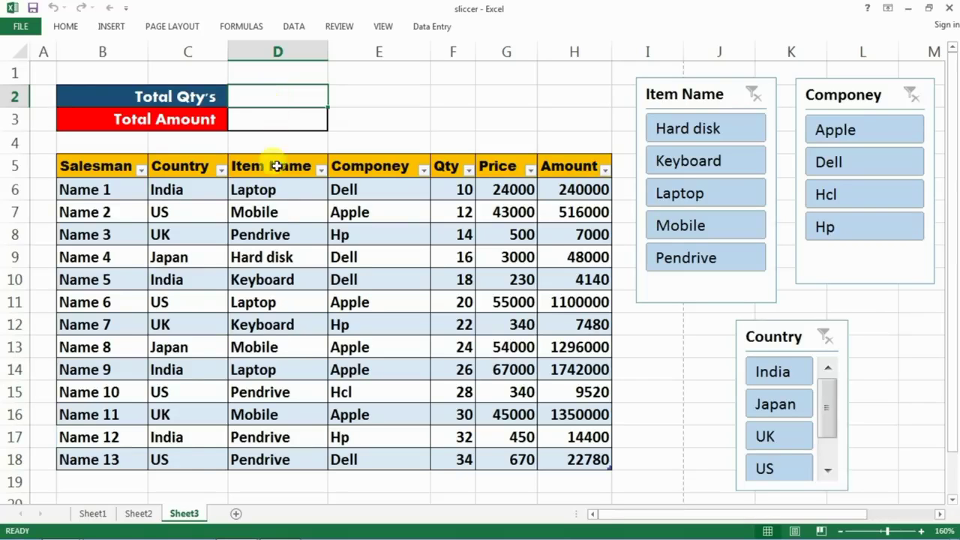
pyautogui.click(235, 515)
pyautogui.scroll(4, 154, 170)
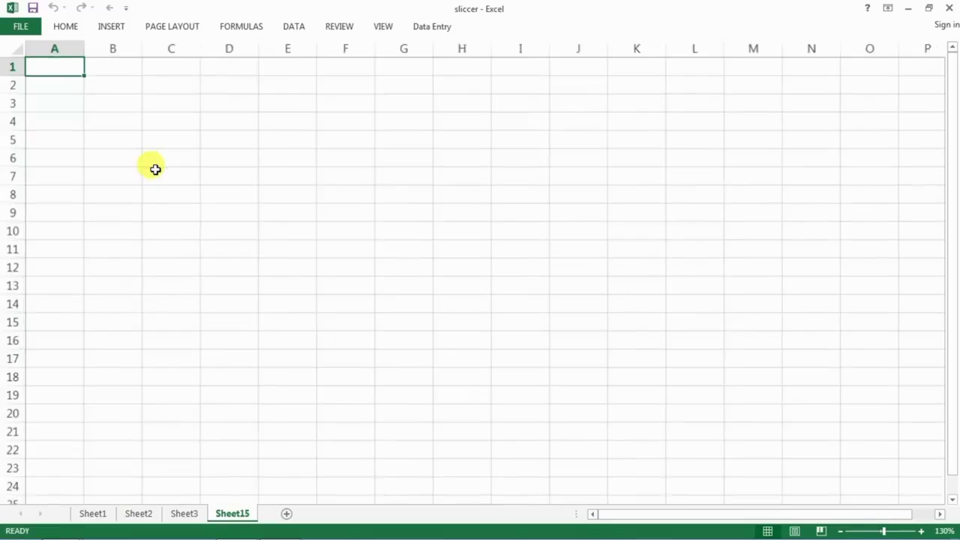
# Enter the heading Qty in B2 with the values 2, 4, 6 and 8 below it in B3:B6
pyautogui.click(123, 94)
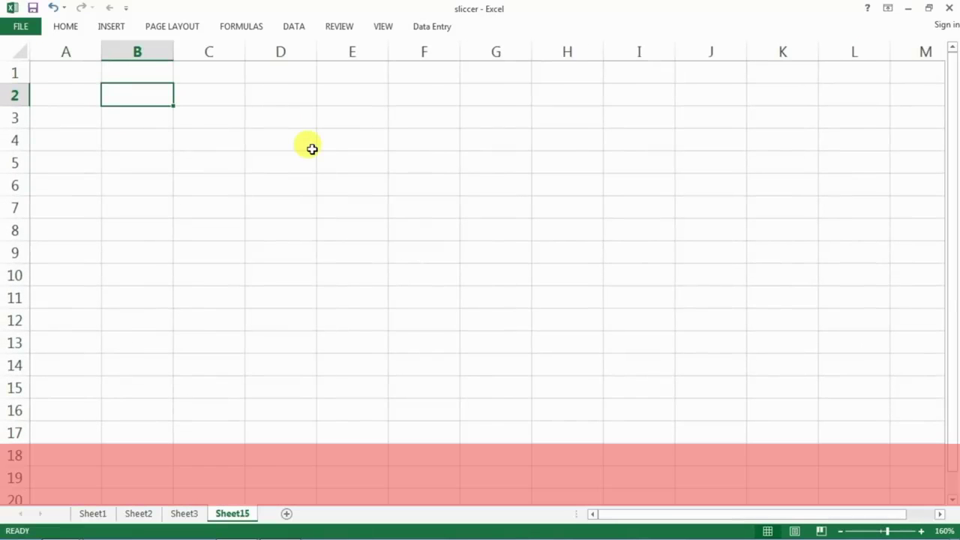
pyautogui.write('Qty')
pyautogui.press('Return')
pyautogui.write('2')
pyautogui.hotkey('ctrl', 'Return')
pyautogui.press('Return')
pyautogui.write('4')
pyautogui.hotkey('ctrl', 'Return')
pyautogui.press('Return')
pyautogui.write('6')
pyautogui.press('Return')
pyautogui.write('8')
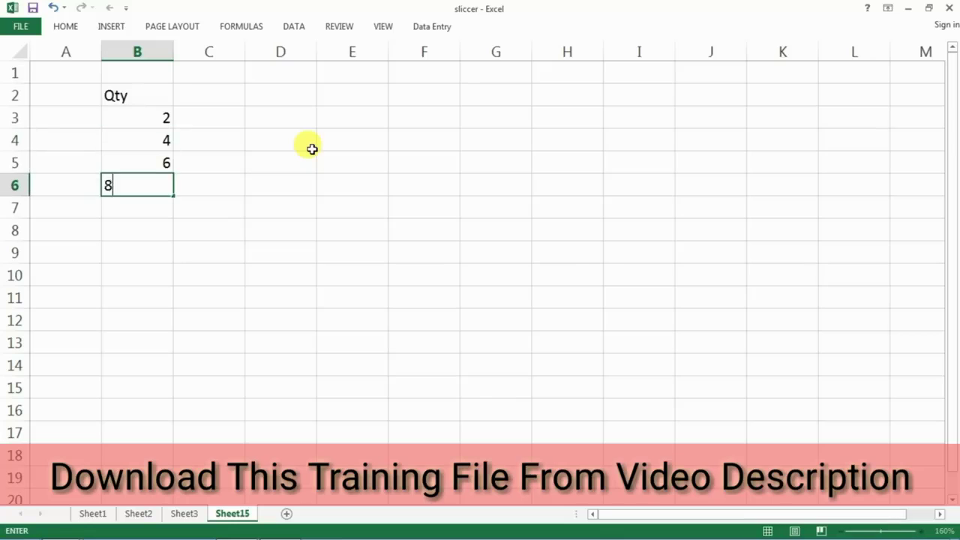
pyautogui.press('Return')
# Total the quantities B3:B6 in cell B8 with a SUM formula
pyautogui.press('Return')
pyautogui.write('=sum')
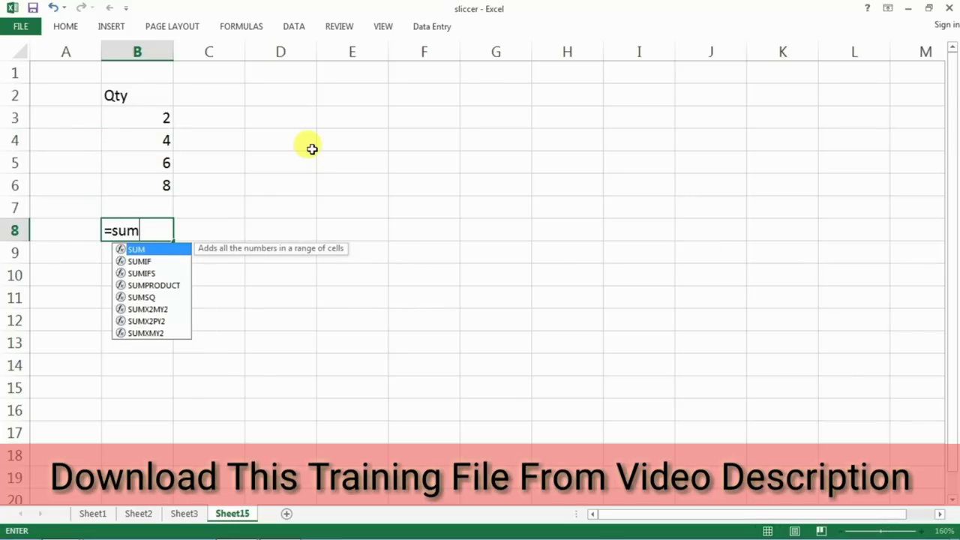
pyautogui.write('(')
pyautogui.moveTo(131, 123); pyautogui.dragTo(129, 180)
pyautogui.press('Return')
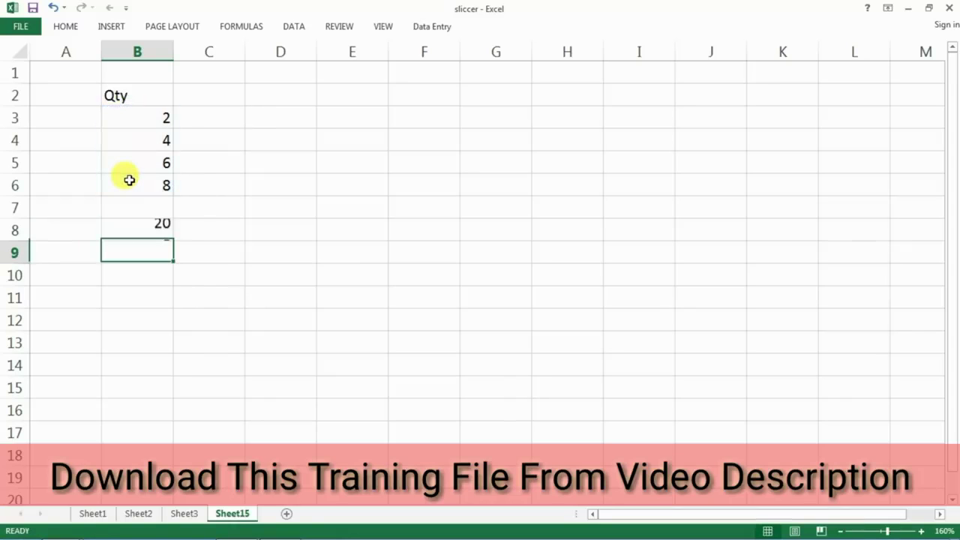
# Add a filter to the Qty heading in B2, and select the SUM cell B8
pyautogui.click(149, 95)
pyautogui.click(294, 26)
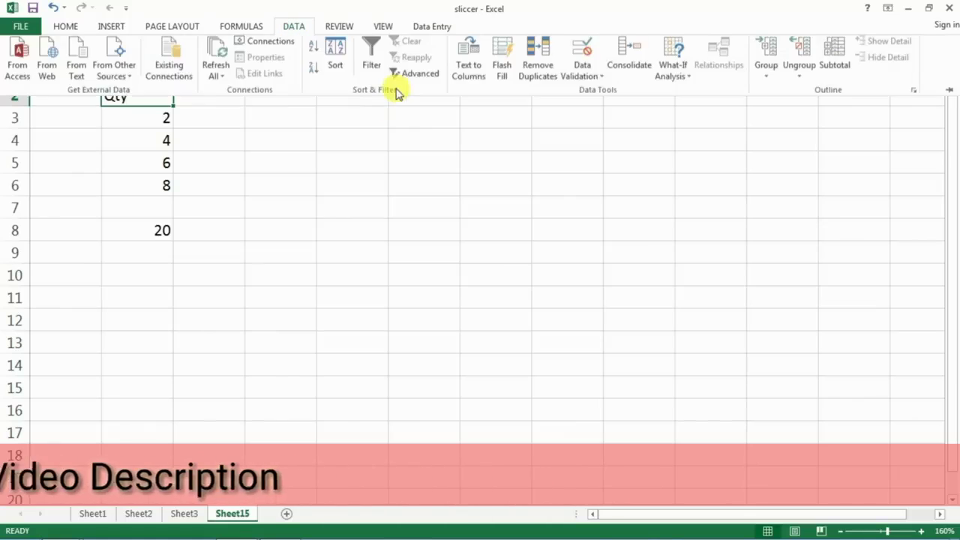
pyautogui.click(371, 60)
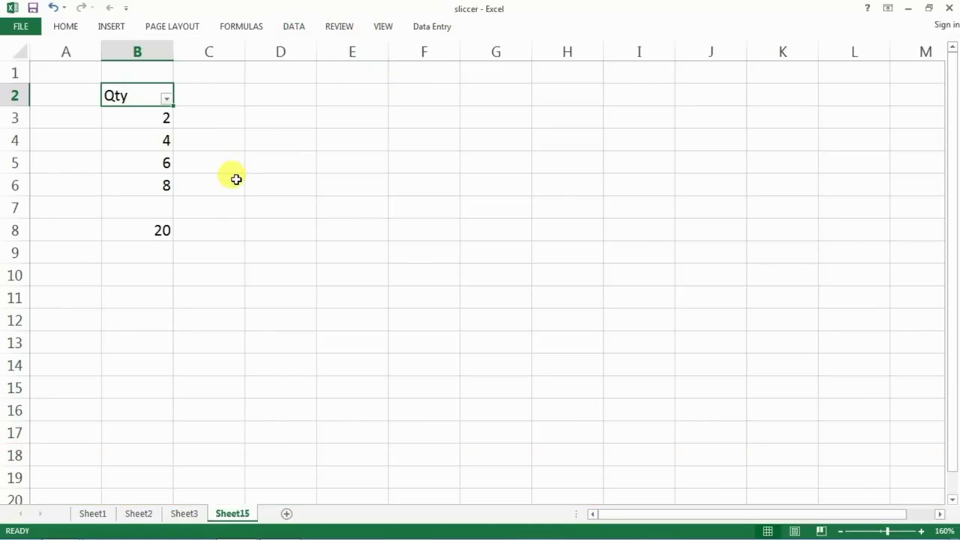
pyautogui.click(129, 229)
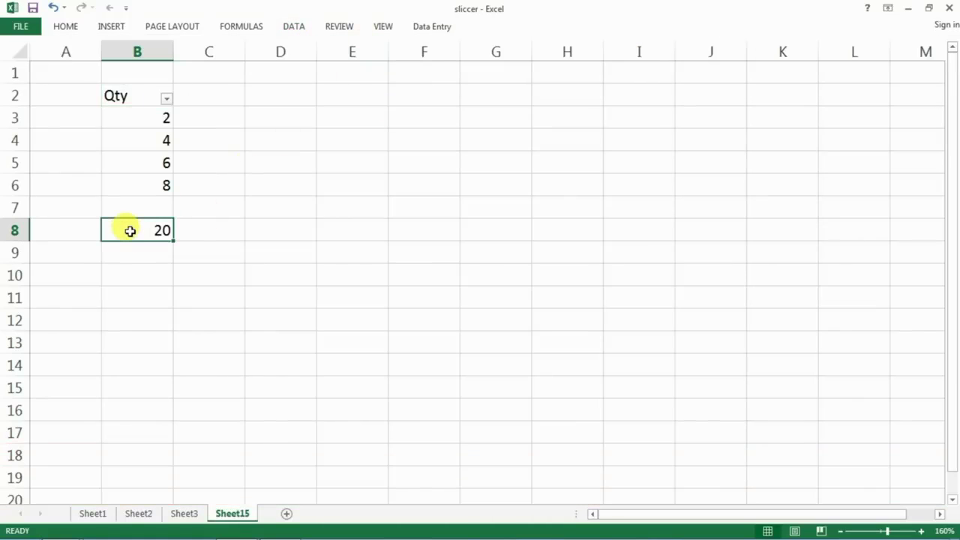
# Filter the Qty column to only 4 and 6 to check the SUM result, and show all values again
pyautogui.click(166, 101)
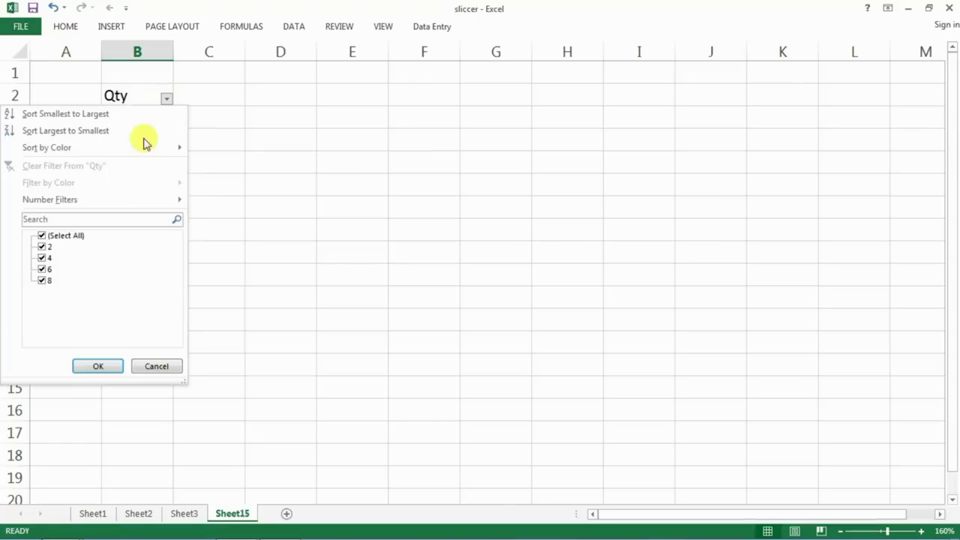
pyautogui.click(42, 235)
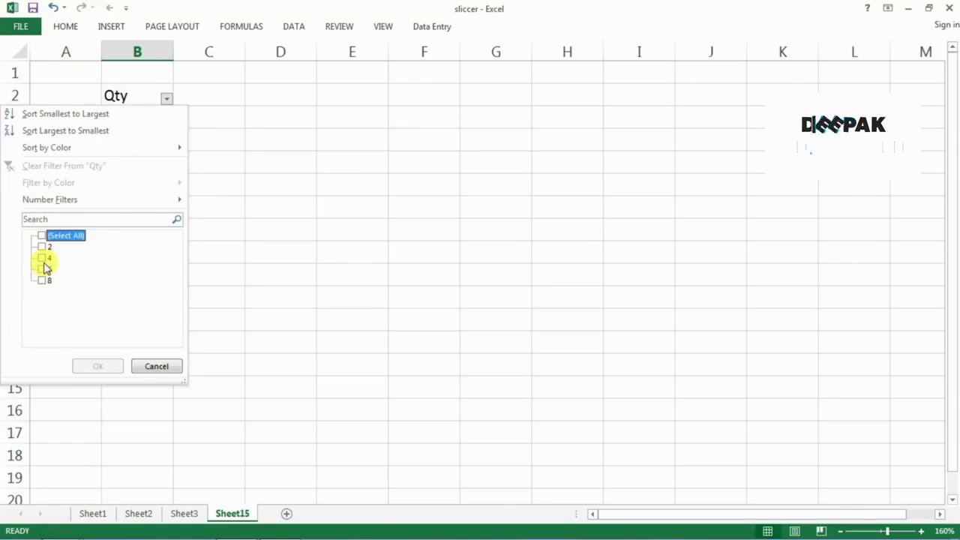
pyautogui.click(42, 257)
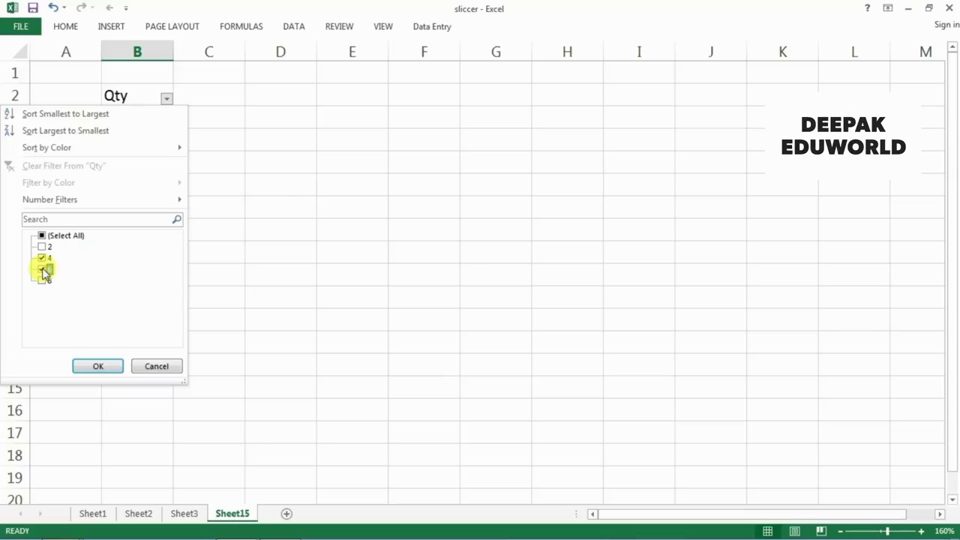
pyautogui.click(97, 366)
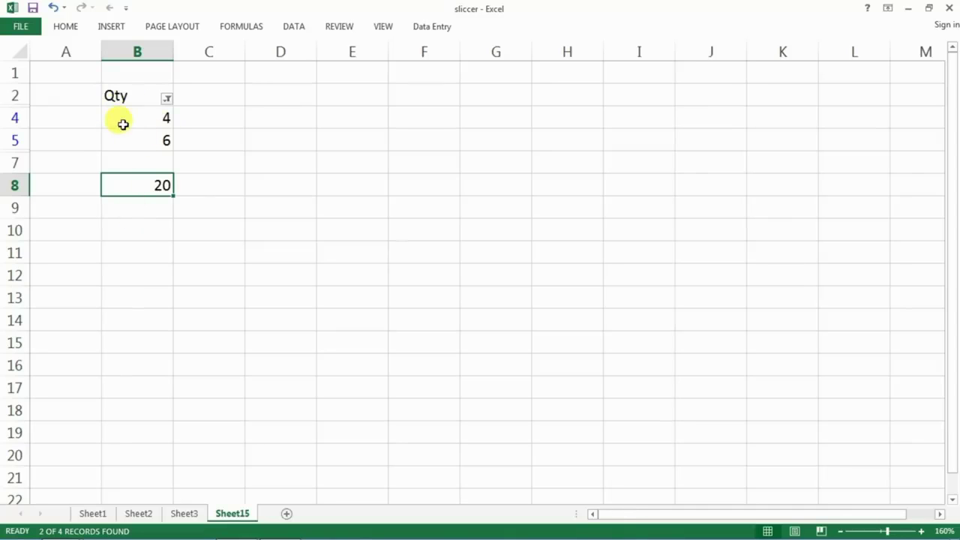
pyautogui.click(126, 231)
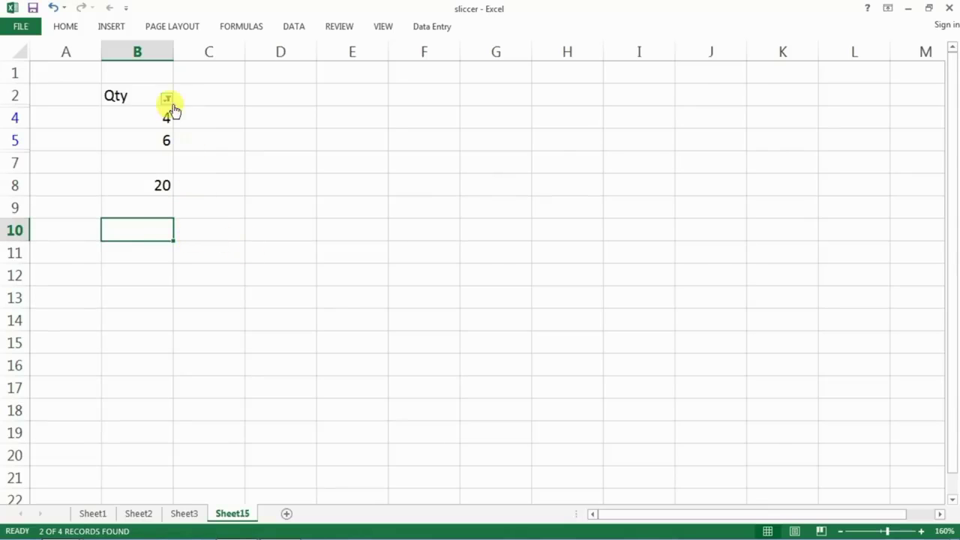
pyautogui.click(167, 98)
pyautogui.click(39, 236)
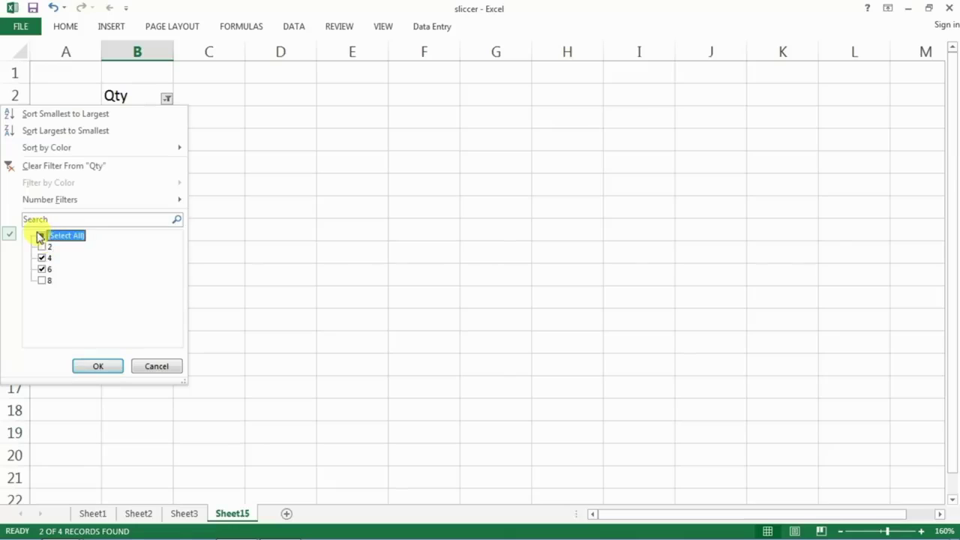
pyautogui.click(93, 366)
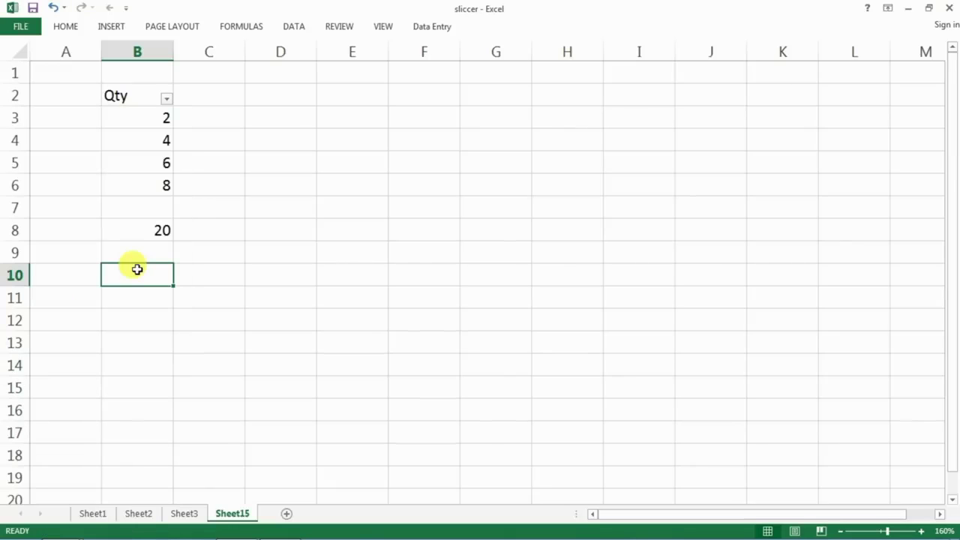
# Total the quantities B3:B6 in cell B10 with a SUBTOTAL formula using function number 9 (SUM)
pyautogui.write('=')
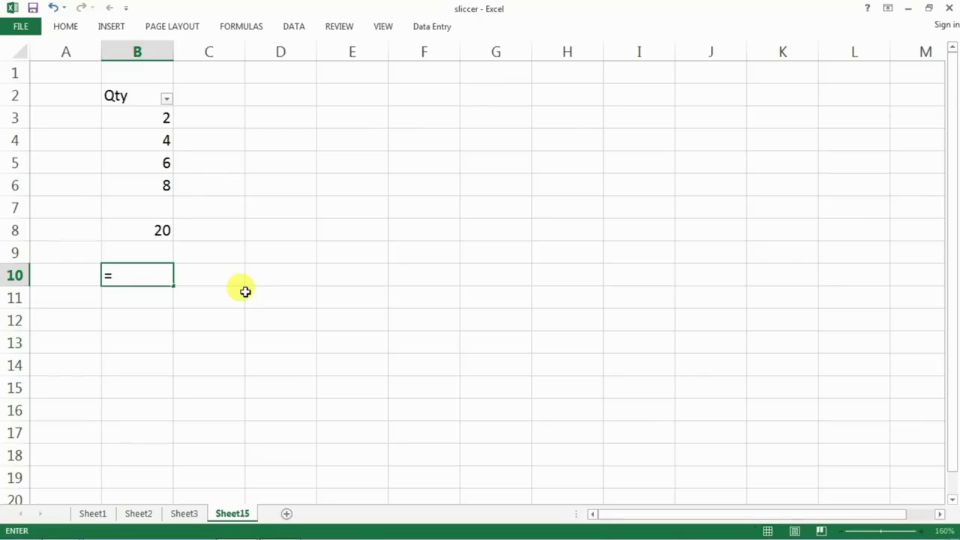
pyautogui.write('subto')
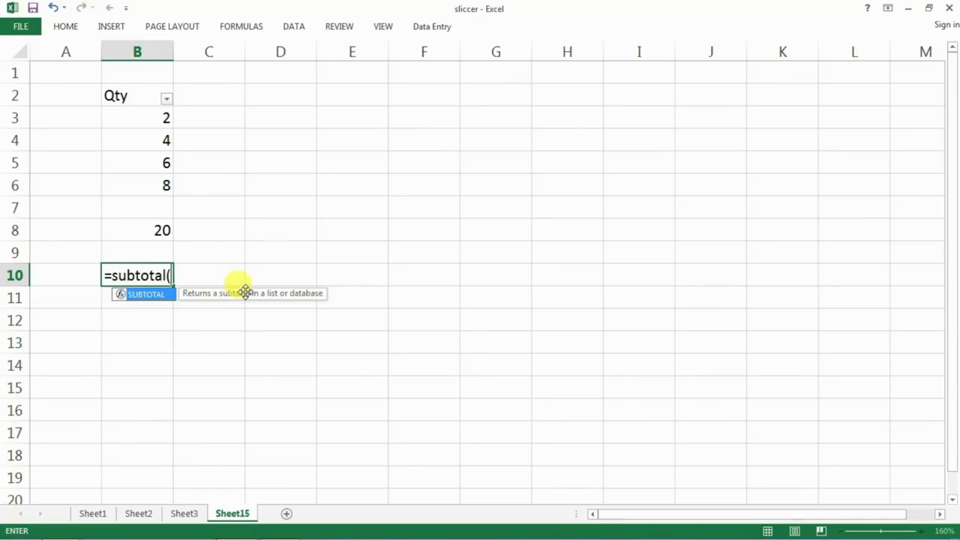
pyautogui.write('tal(')
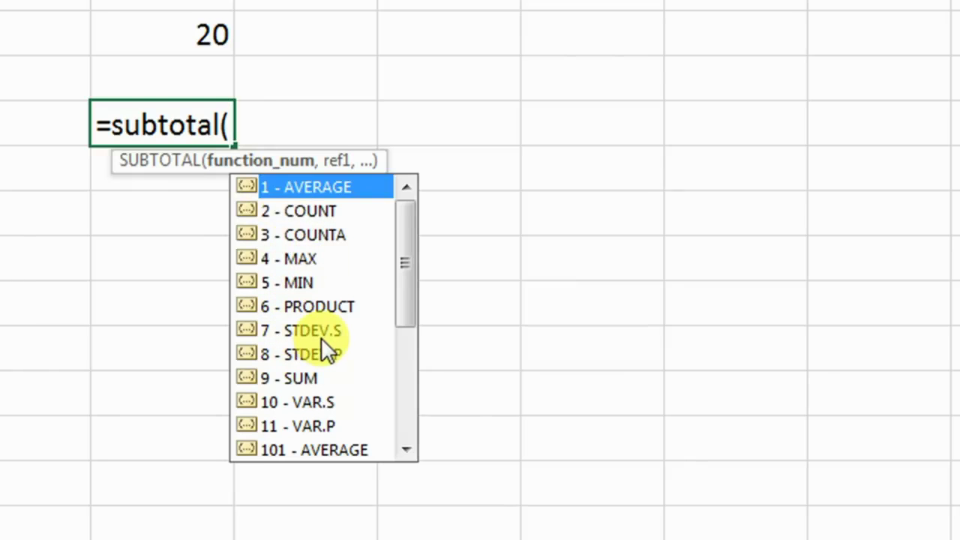
pyautogui.click(301, 371)
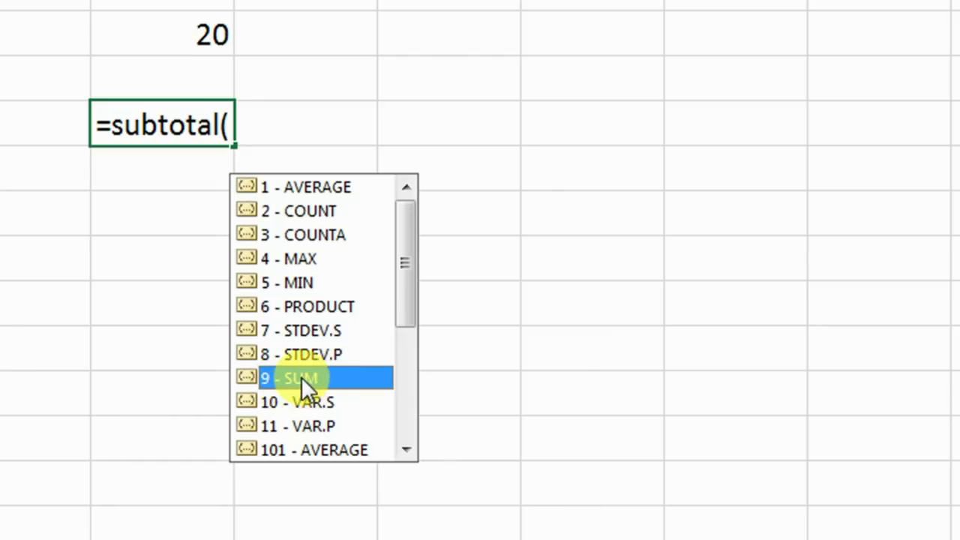
pyautogui.doubleClick(304, 376)
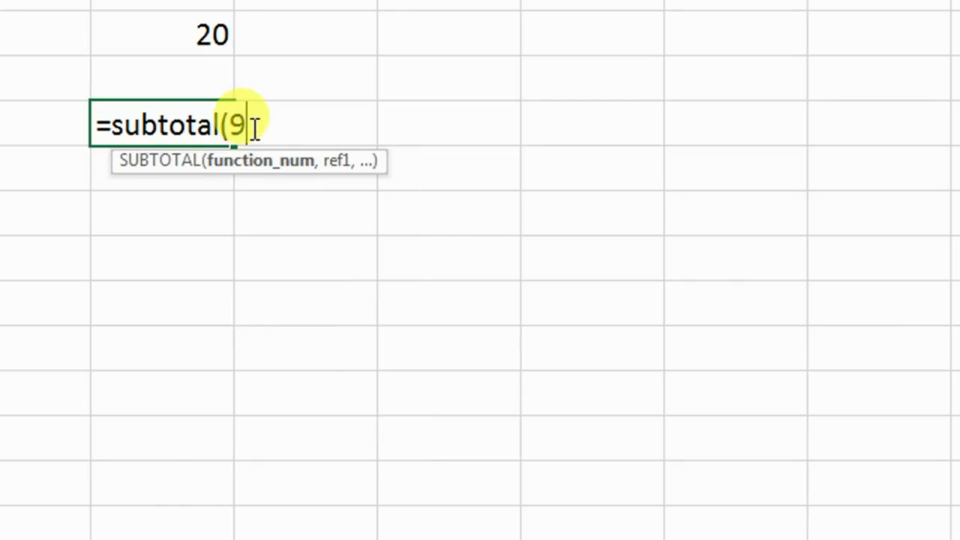
pyautogui.press('BackSpace')
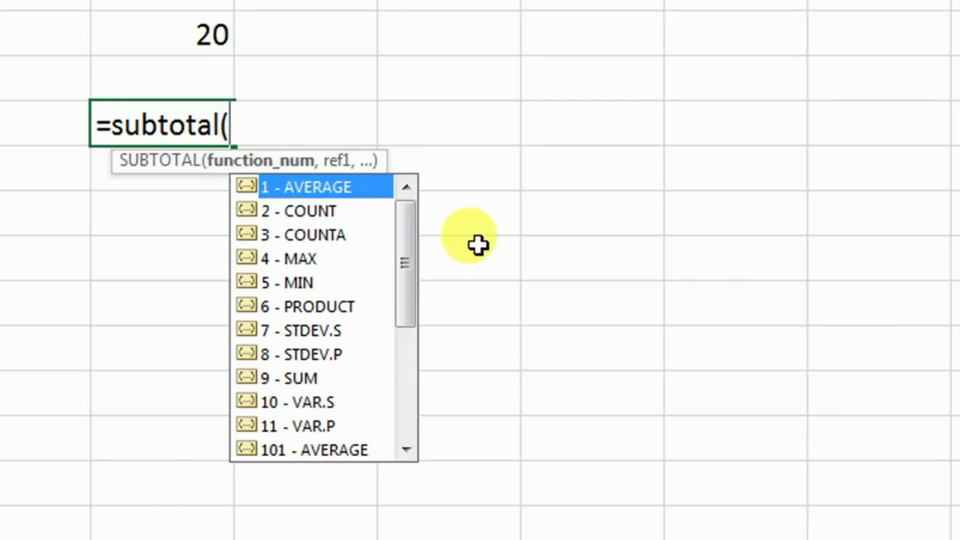
pyautogui.write('9')
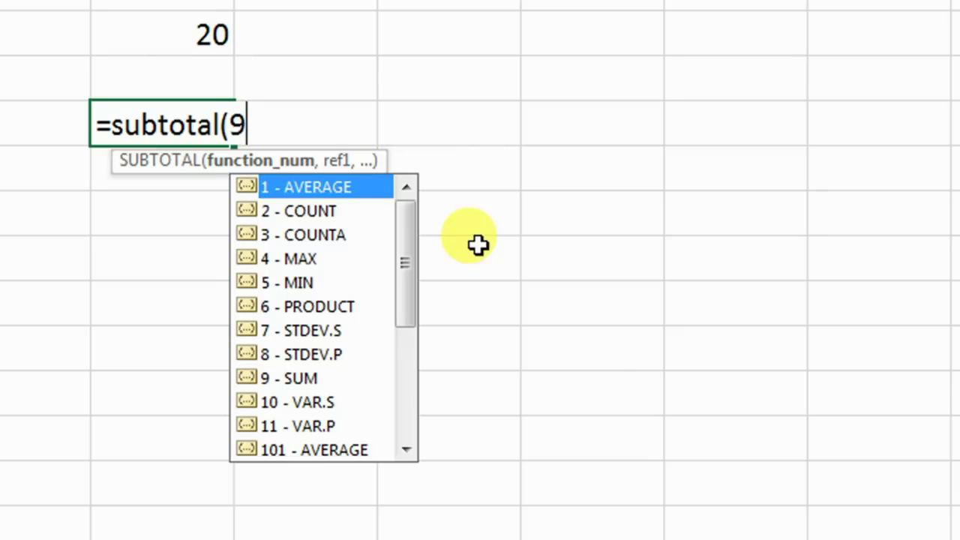
pyautogui.write(',')
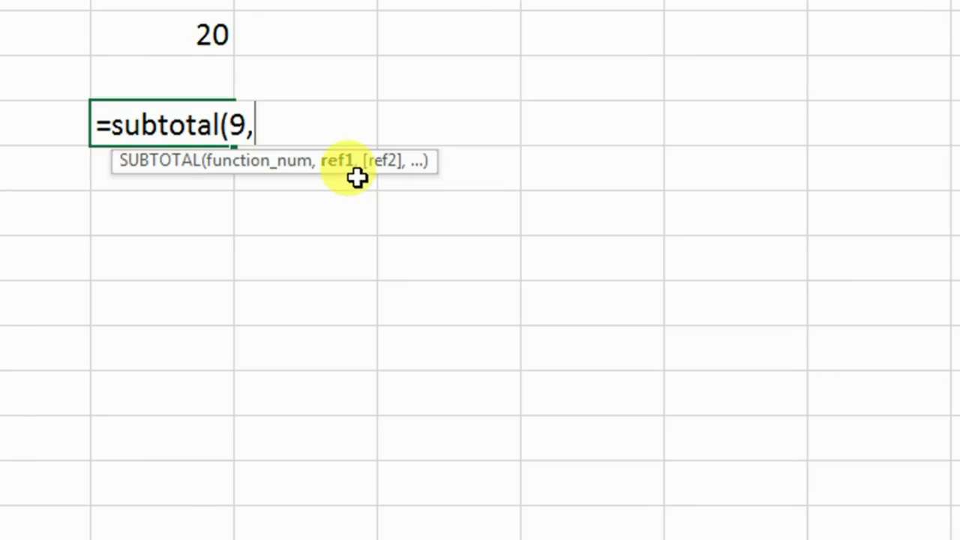
pyautogui.moveTo(147, 119); pyautogui.dragTo(148, 182)
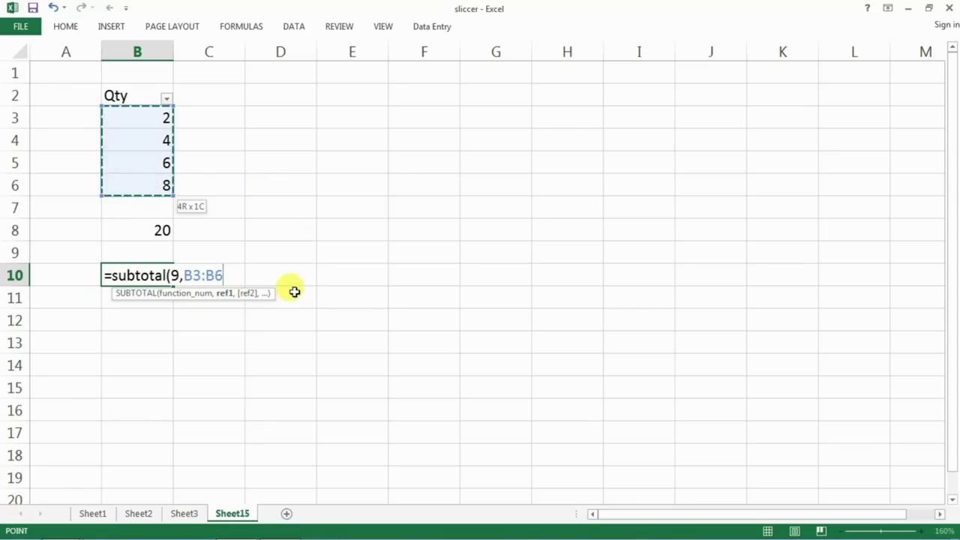
pyautogui.press('Return')
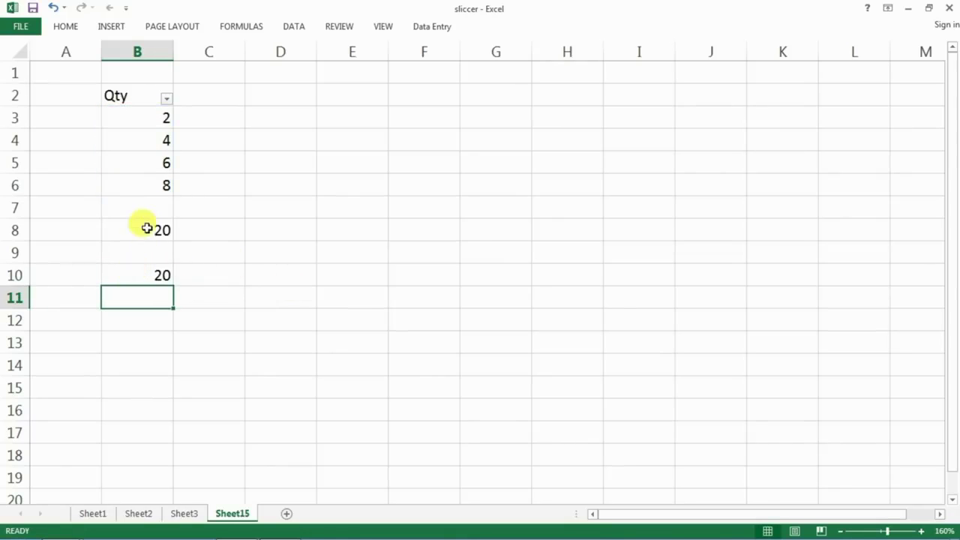
# Filter the Qty column to only 4 and 6, and compare the SUM cell B8 with the SUBTOTAL cell B10
pyautogui.click(168, 98)
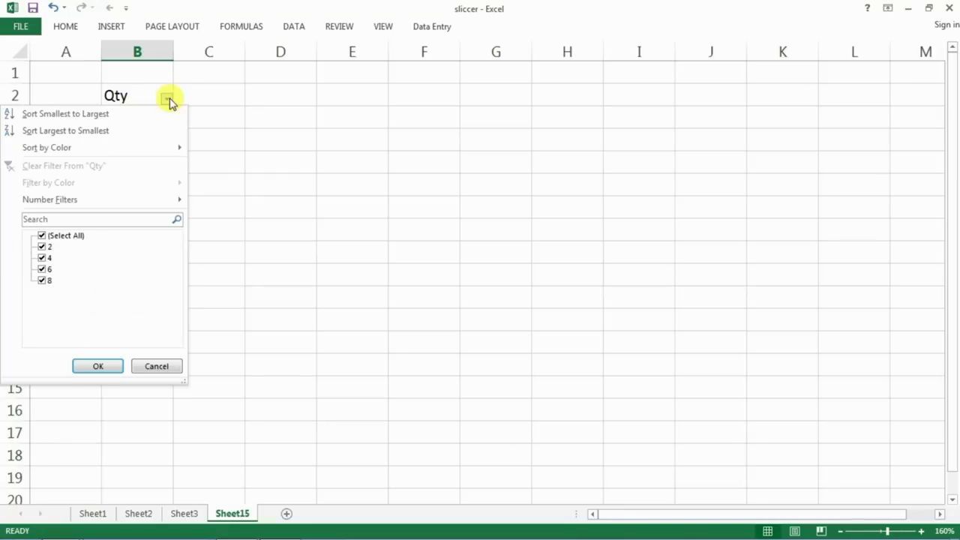
pyautogui.click(42, 236)
pyautogui.click(42, 257)
pyautogui.click(42, 269)
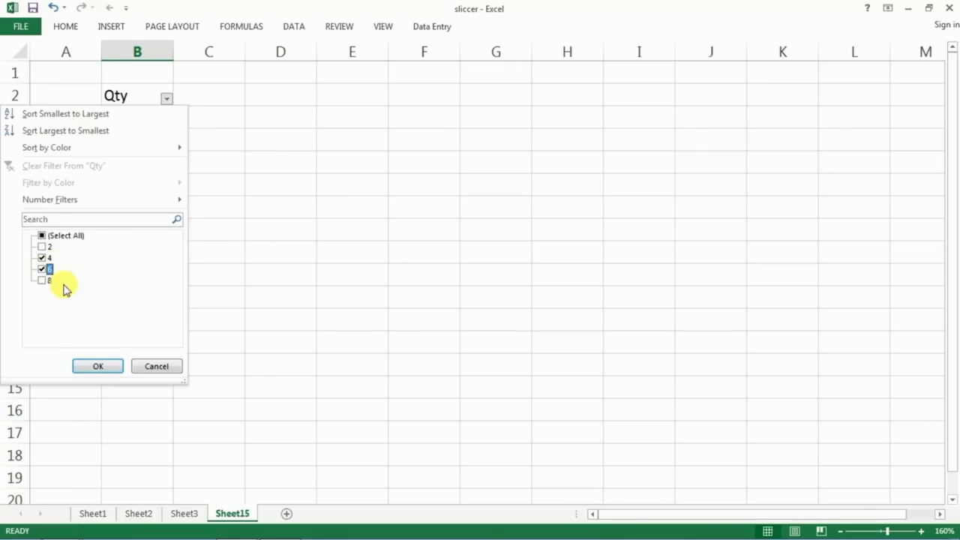
pyautogui.click(96, 366)
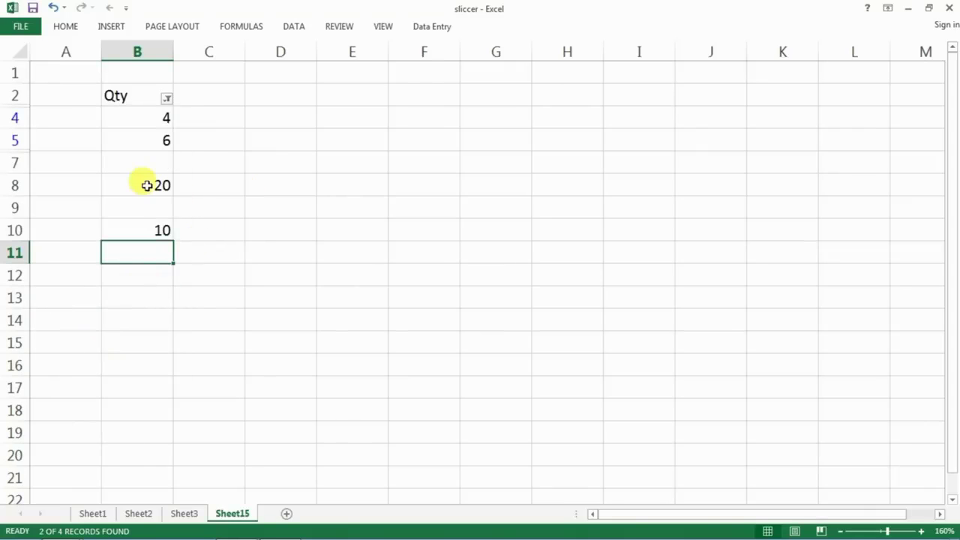
pyautogui.click(138, 182)
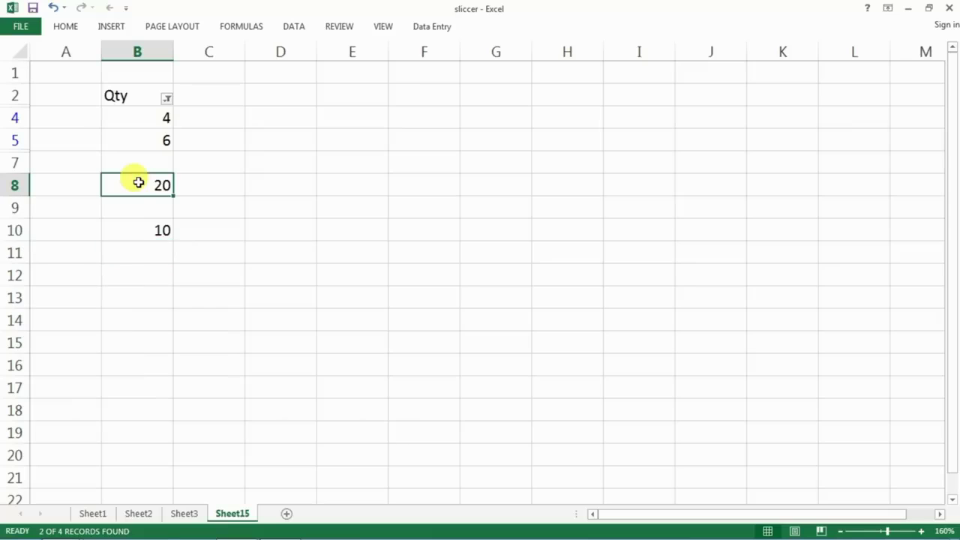
pyautogui.click(150, 234)
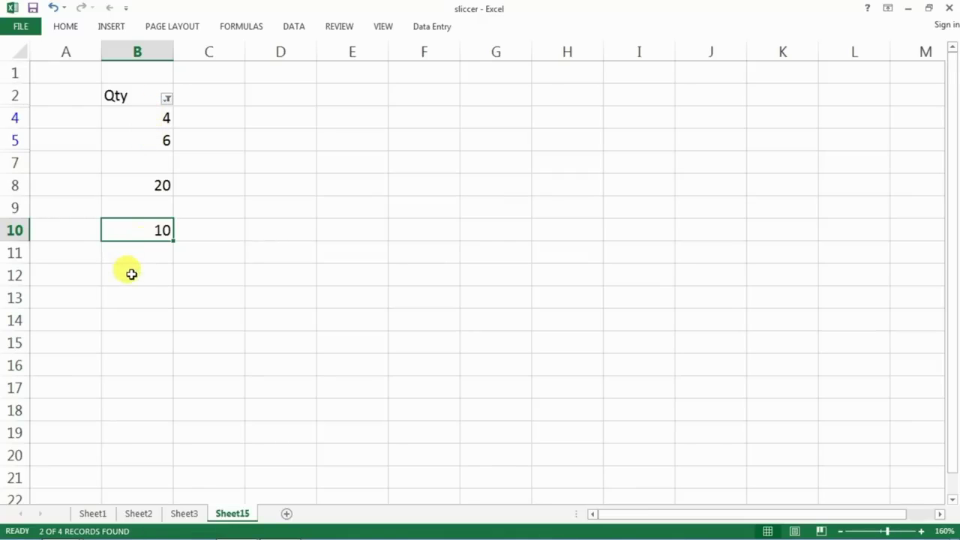
# Show all values in the Qty column again
pyautogui.click(174, 96)
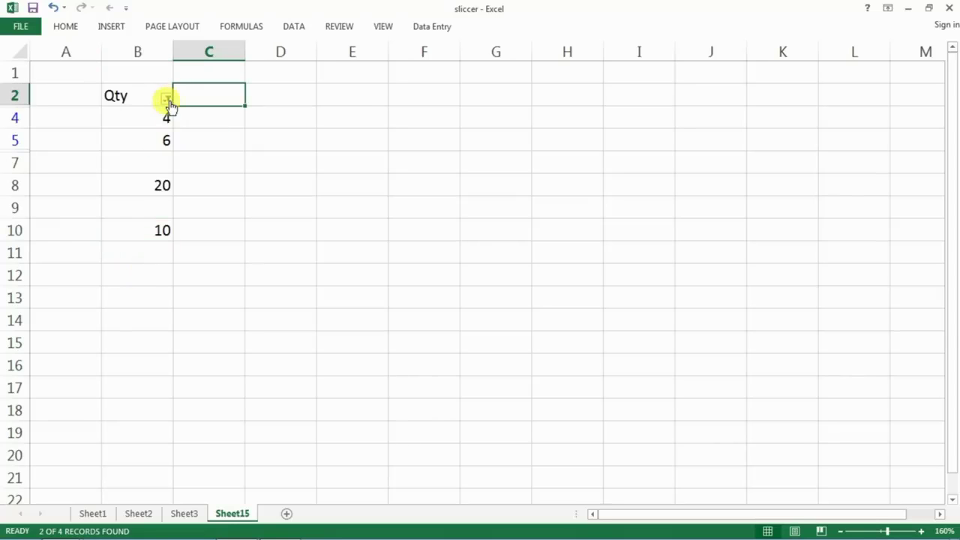
pyautogui.click(165, 98)
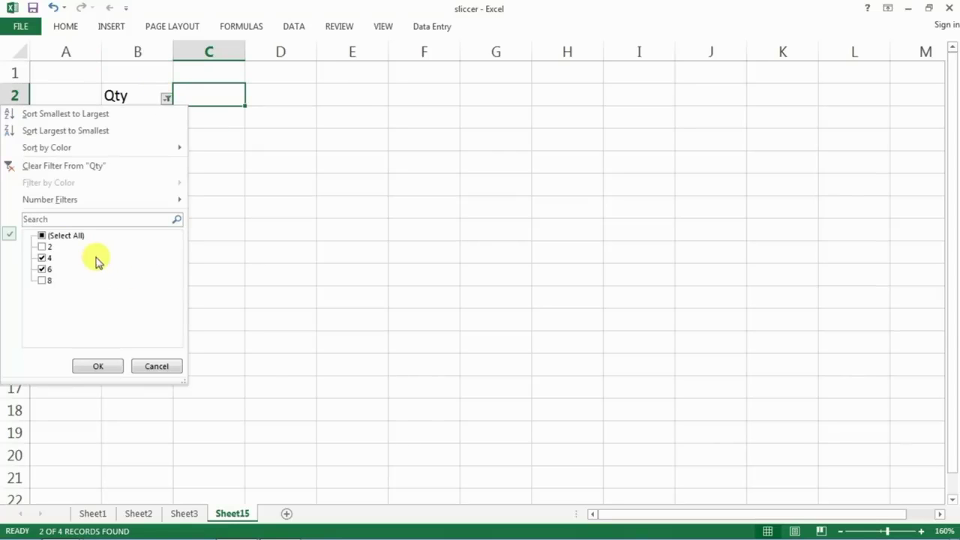
pyautogui.click(43, 236)
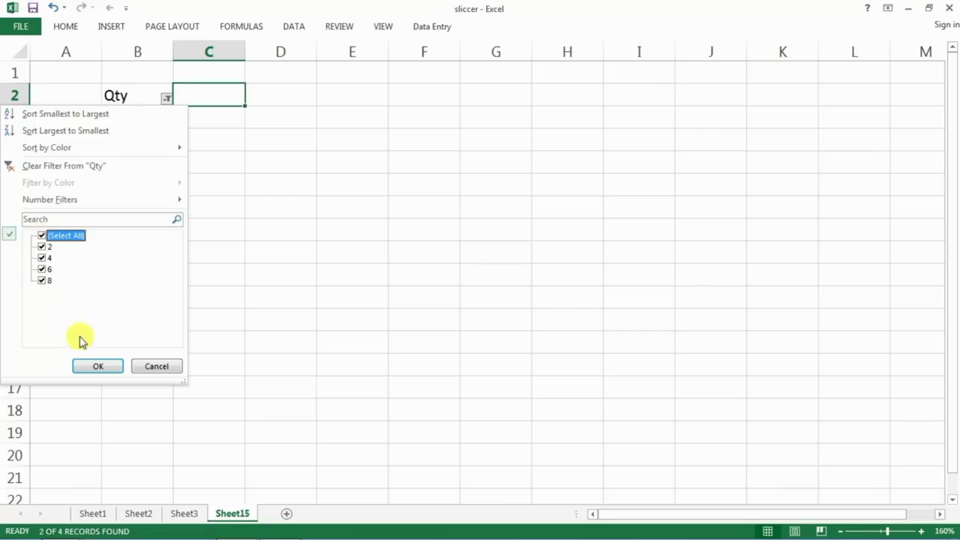
pyautogui.click(96, 366)
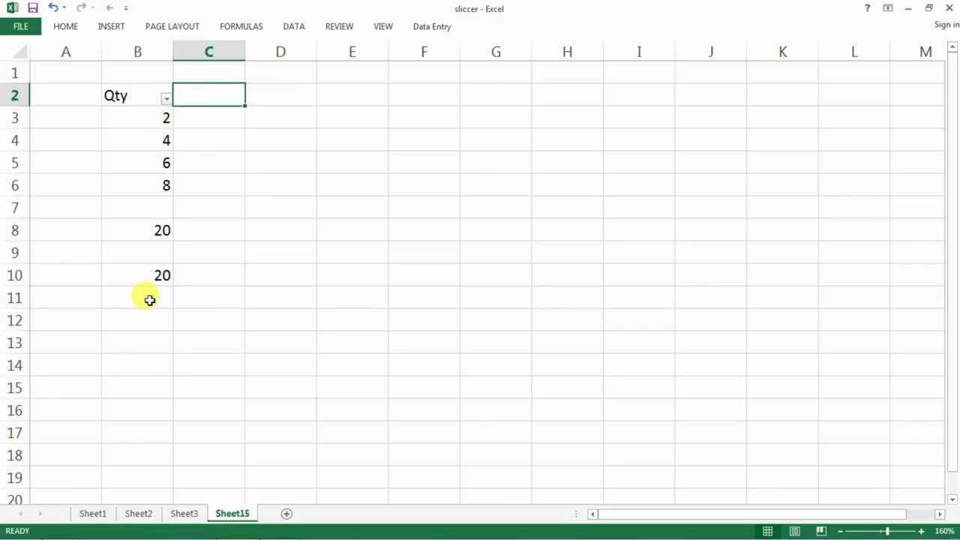
# Count the quantities B3:B6 in cell B11 with a SUBTOTAL formula using function number 2 (COUNT)
pyautogui.click(150, 298)
pyautogui.write('=')
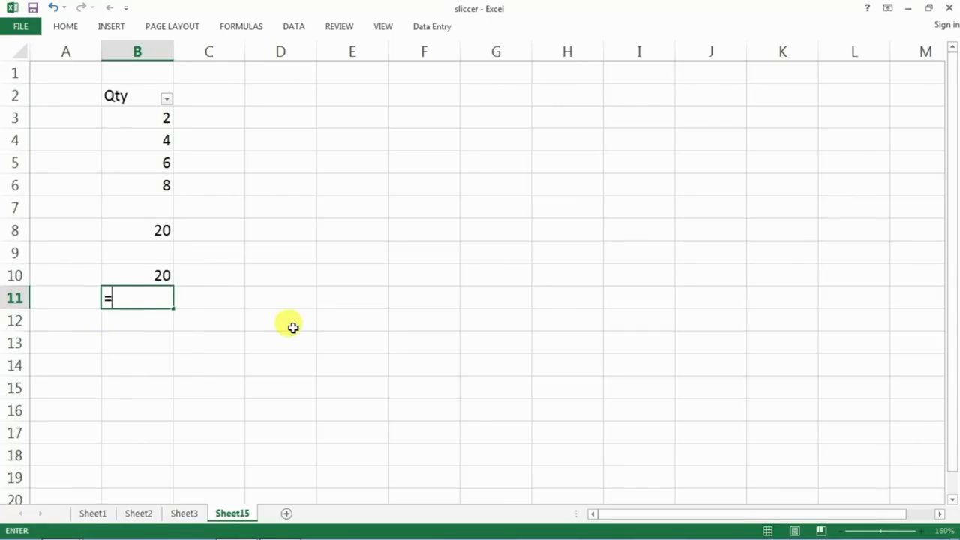
pyautogui.write('subt')
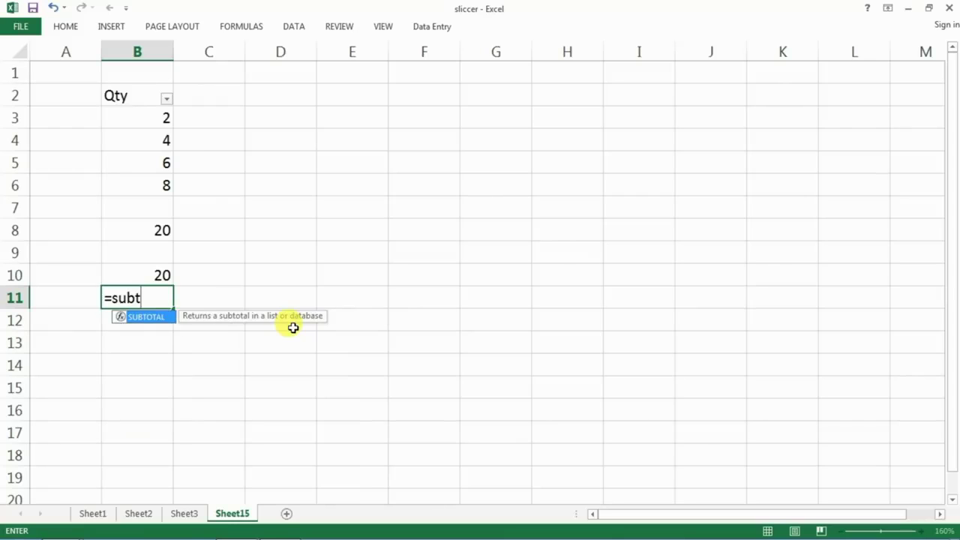
pyautogui.press('Tab')
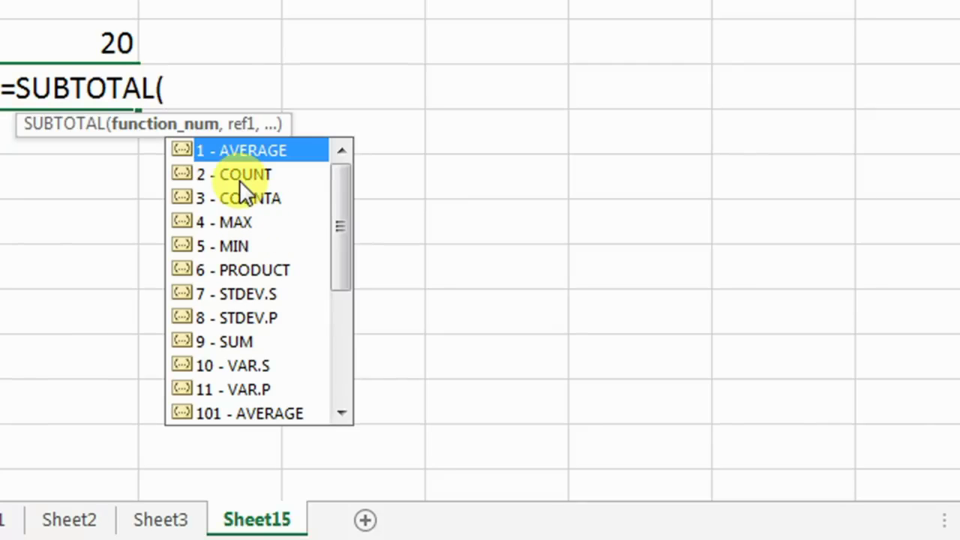
pyautogui.click(211, 172)
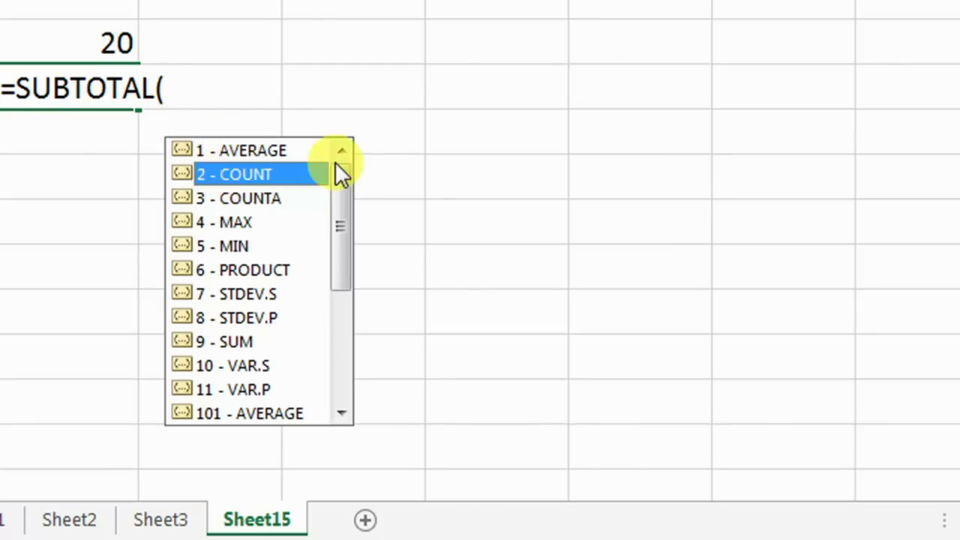
pyautogui.press('Tab')
pyautogui.write(',')
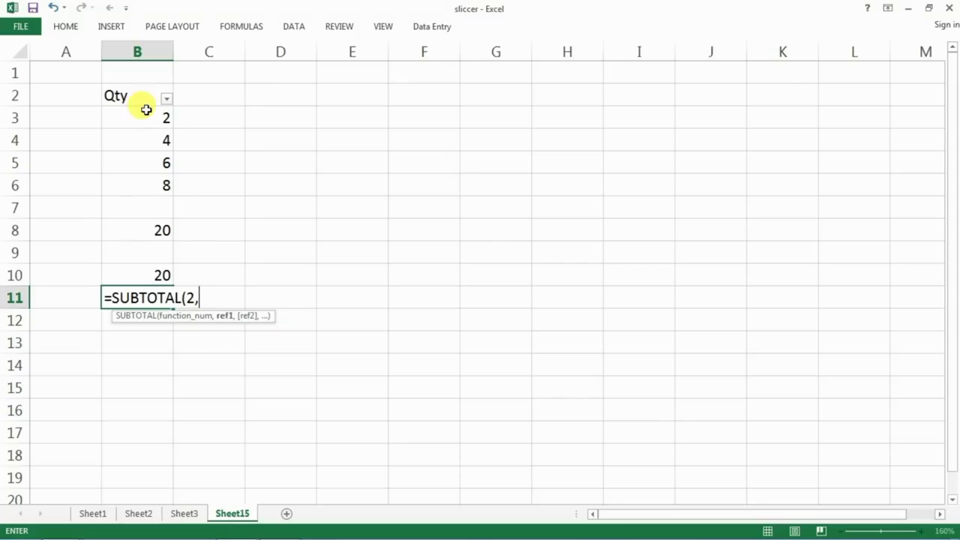
pyautogui.moveTo(147, 122); pyautogui.dragTo(142, 183)
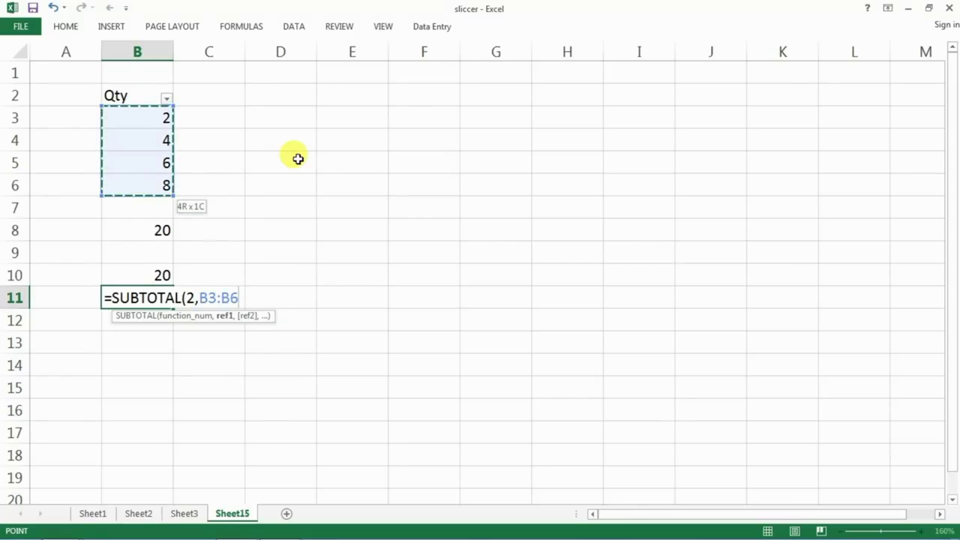
pyautogui.press('Return')
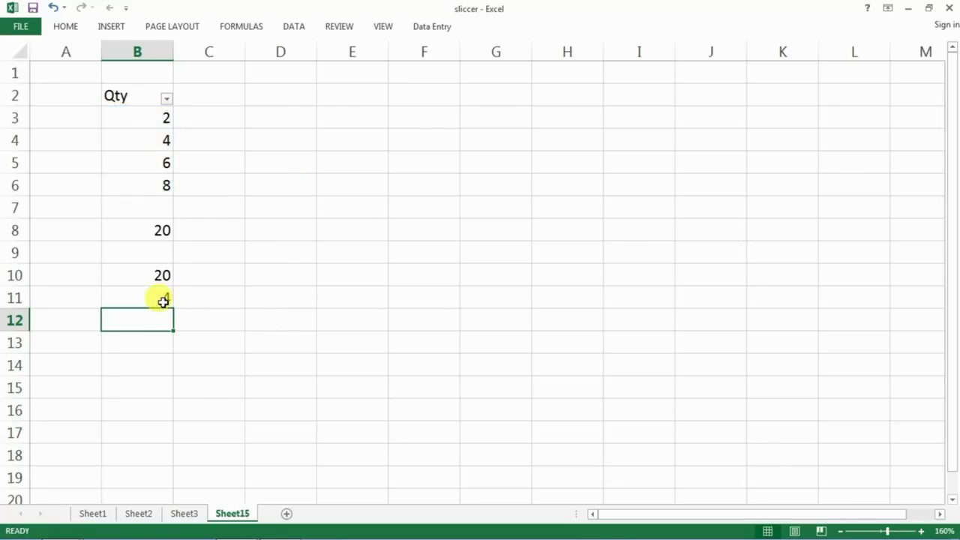
# Filter the Qty column to only 4 and 6, and check the SUBTOTAL sum and count against the visible values
pyautogui.click(166, 99)
pyautogui.click(42, 236)
pyautogui.click(42, 258)
pyautogui.click(42, 268)
pyautogui.click(96, 363)
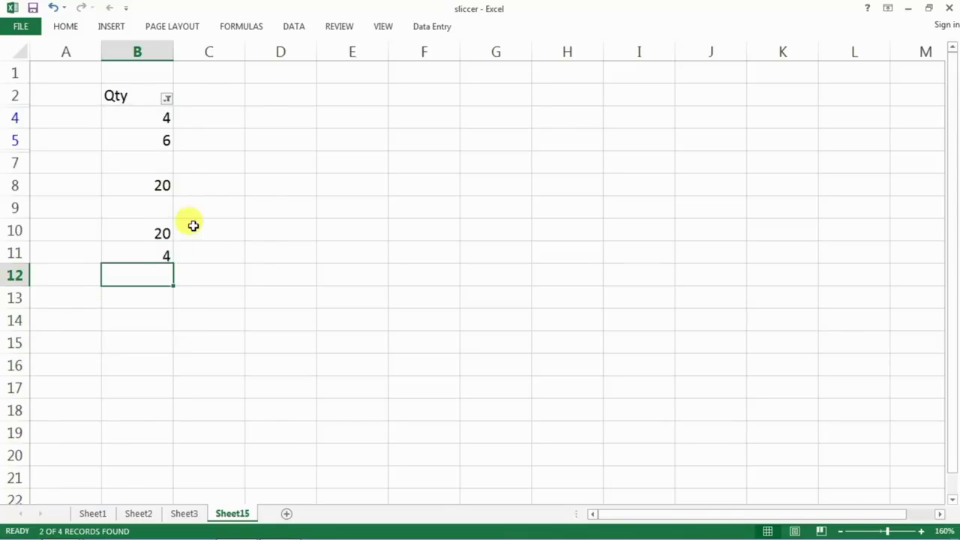
pyautogui.click(162, 246)
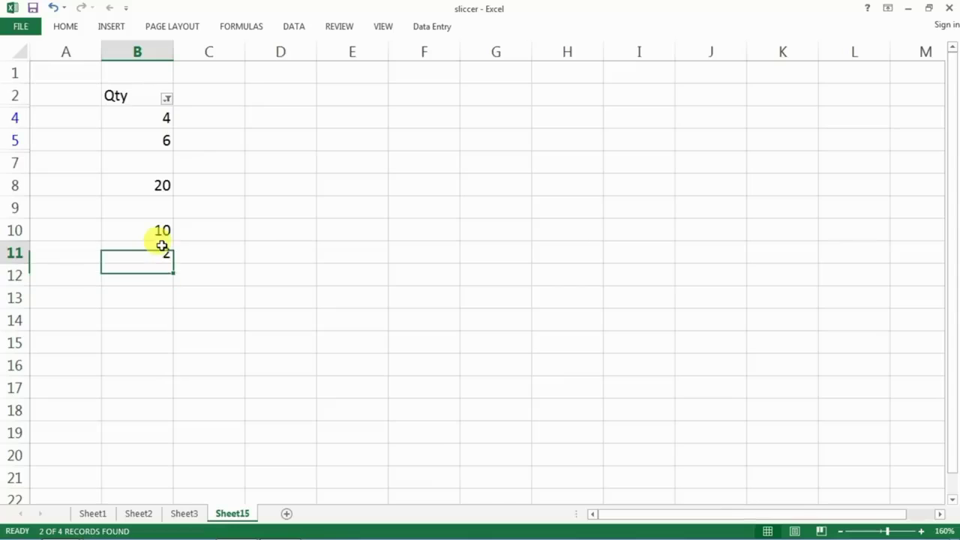
pyautogui.moveTo(160, 117); pyautogui.dragTo(159, 138)
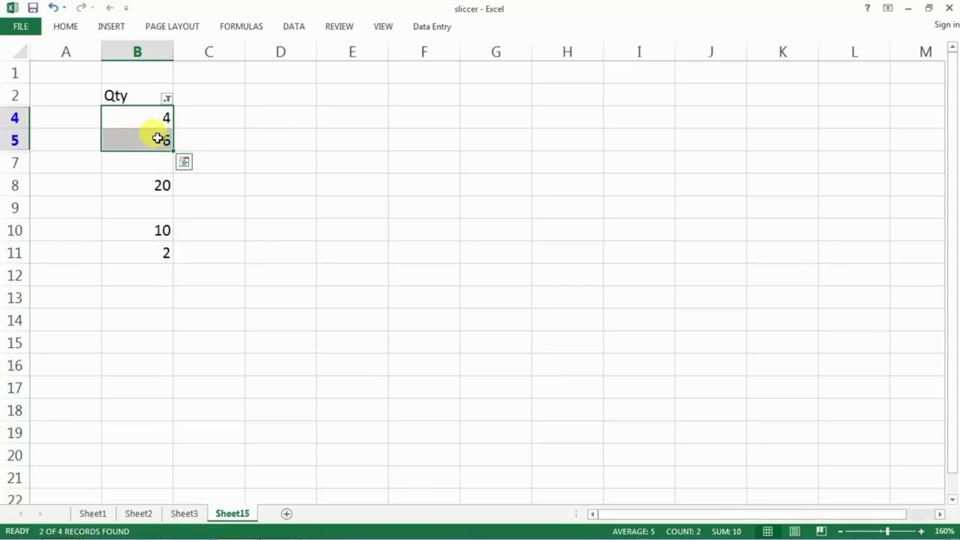
pyautogui.click(150, 230)
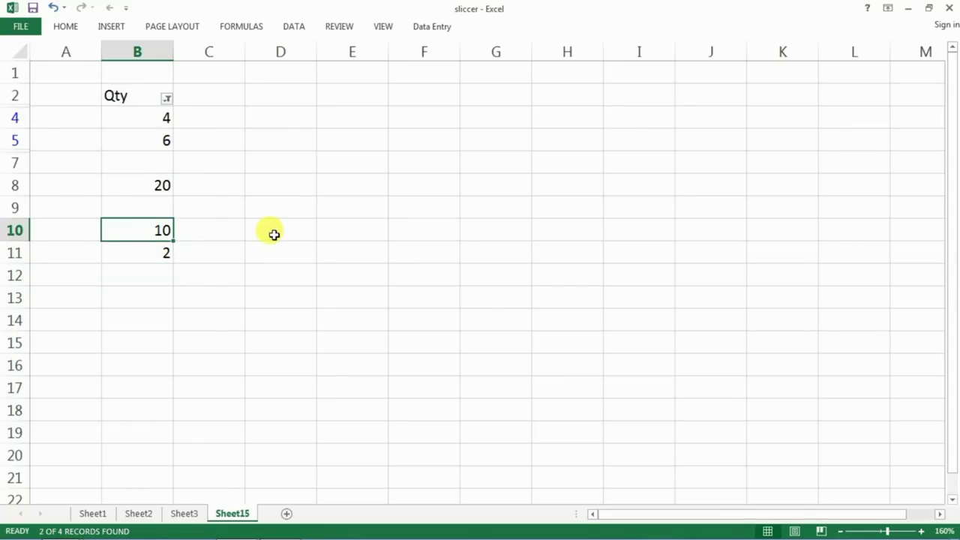
# In cell D2 of Sheet3, total the table's Qty column with a SUBTOTAL formula using function number 9 (SUM)
pyautogui.click(185, 513)
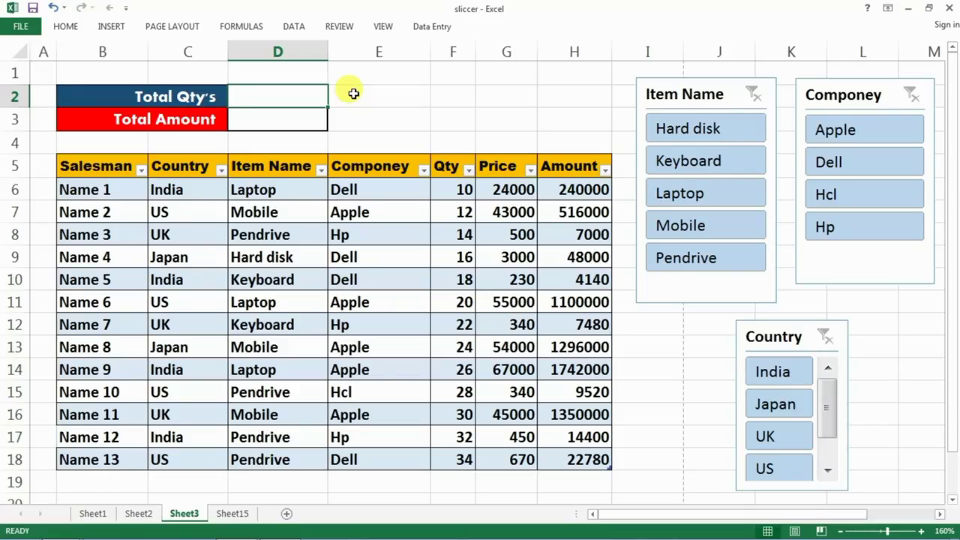
pyautogui.write('=subt')
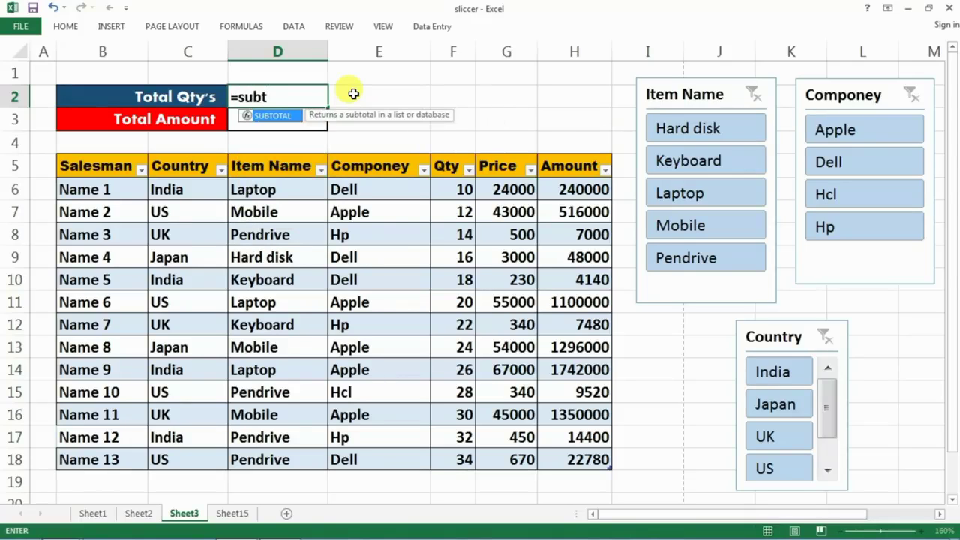
pyautogui.press('Tab')
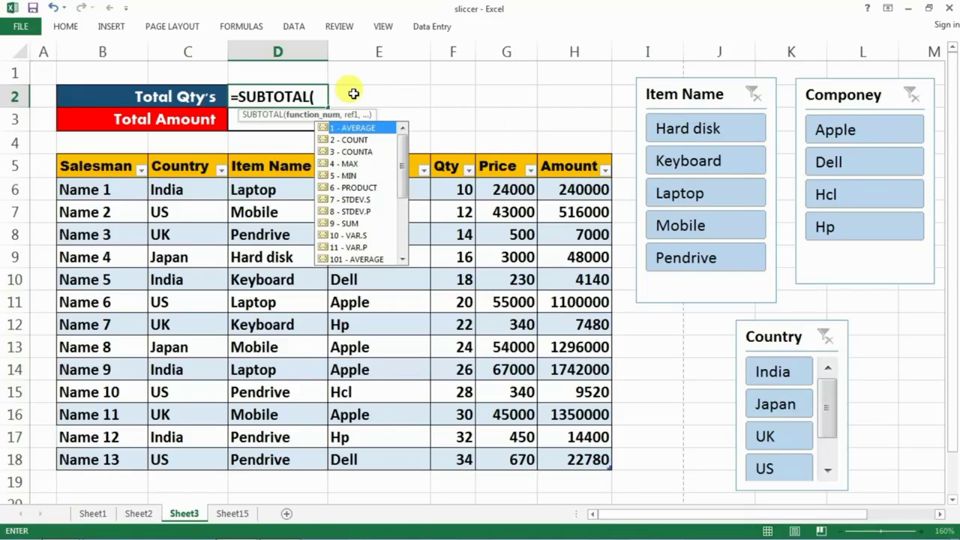
pyautogui.write('9,')
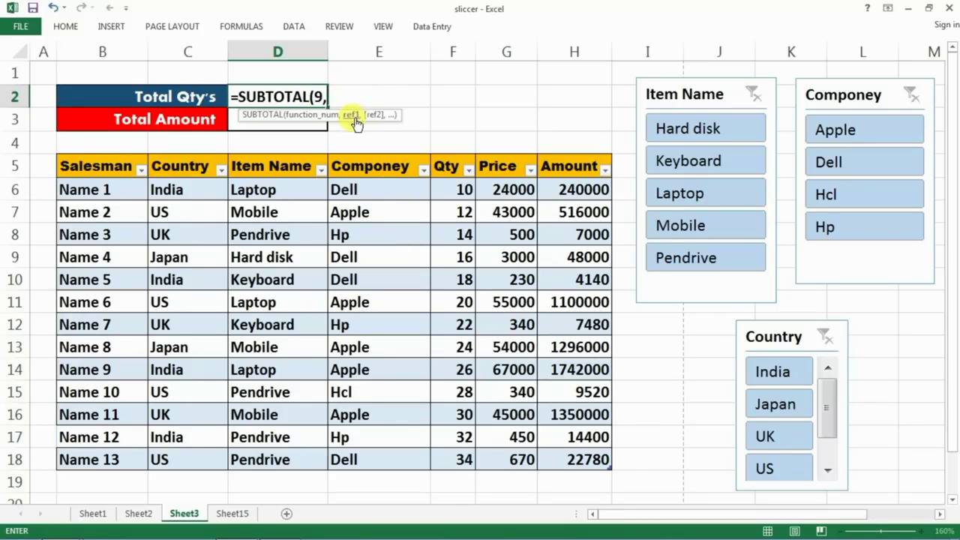
pyautogui.moveTo(449, 191); pyautogui.dragTo(453, 457)
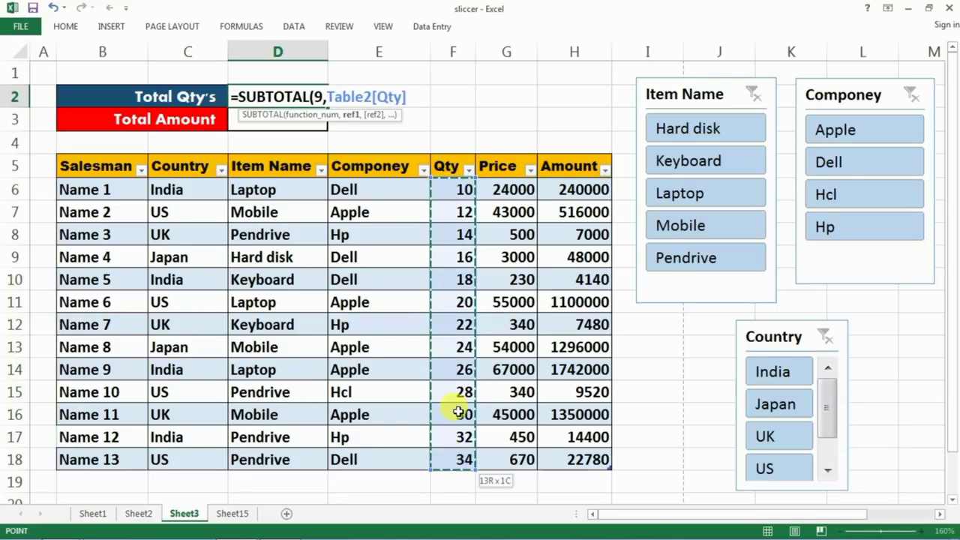
pyautogui.press('Return')
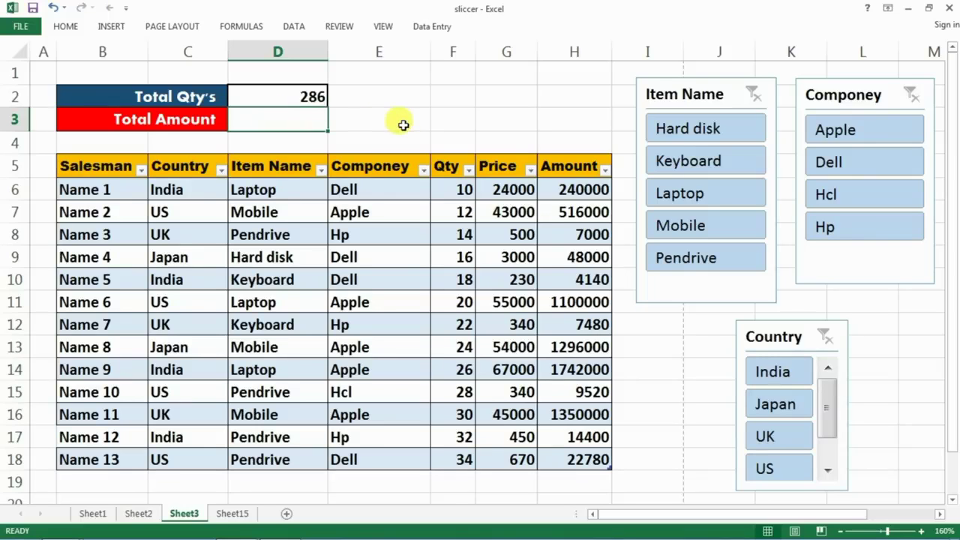
# In cell D3, total the table's Amount column with a SUBTOTAL formula using function number 9 (SUM)
pyautogui.write('=subt')
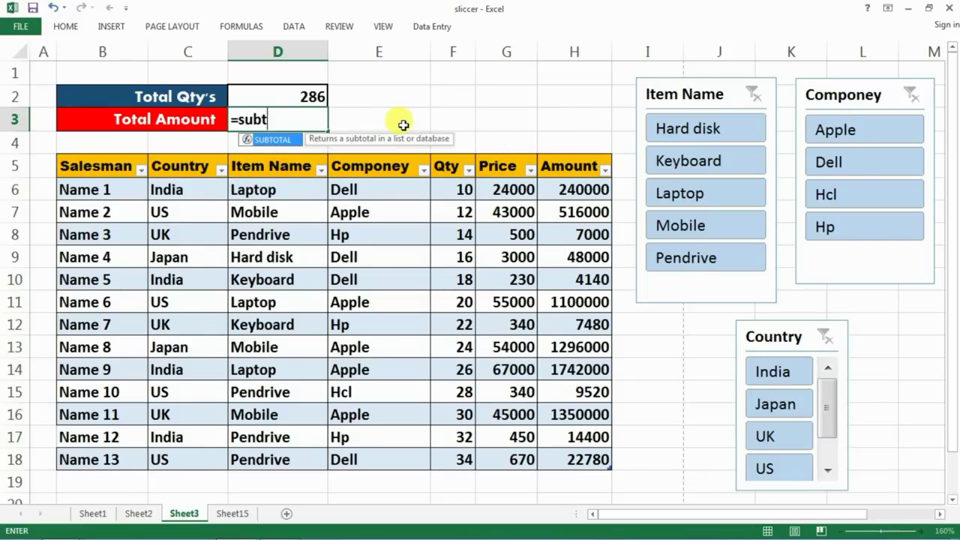
pyautogui.write('o')
pyautogui.press('Tab')
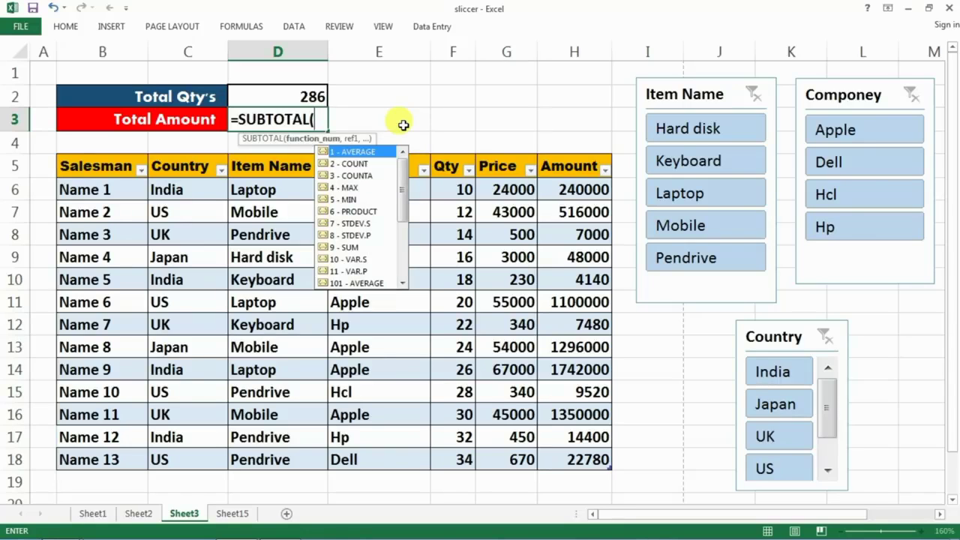
pyautogui.write('9,')
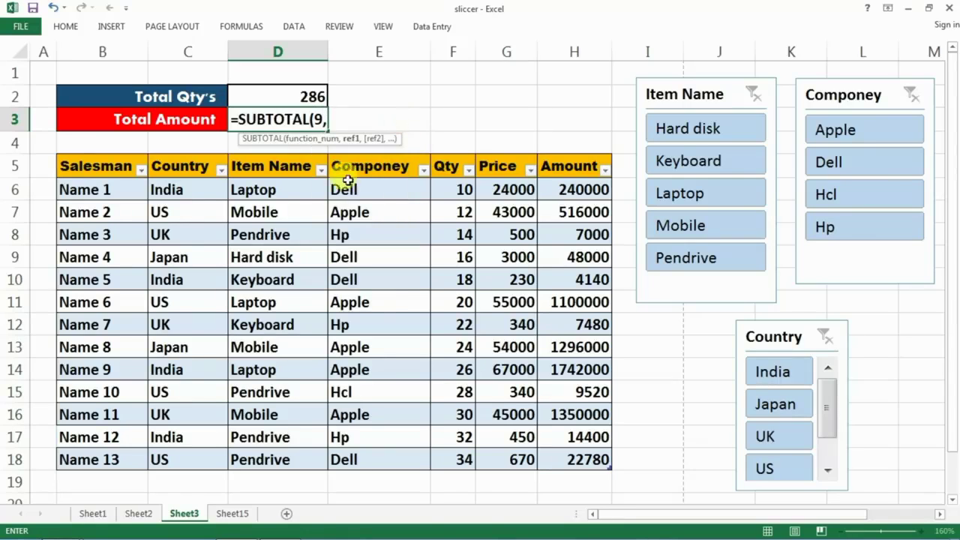
pyautogui.moveTo(590, 190); pyautogui.dragTo(572, 475)
pyautogui.click(572, 475)
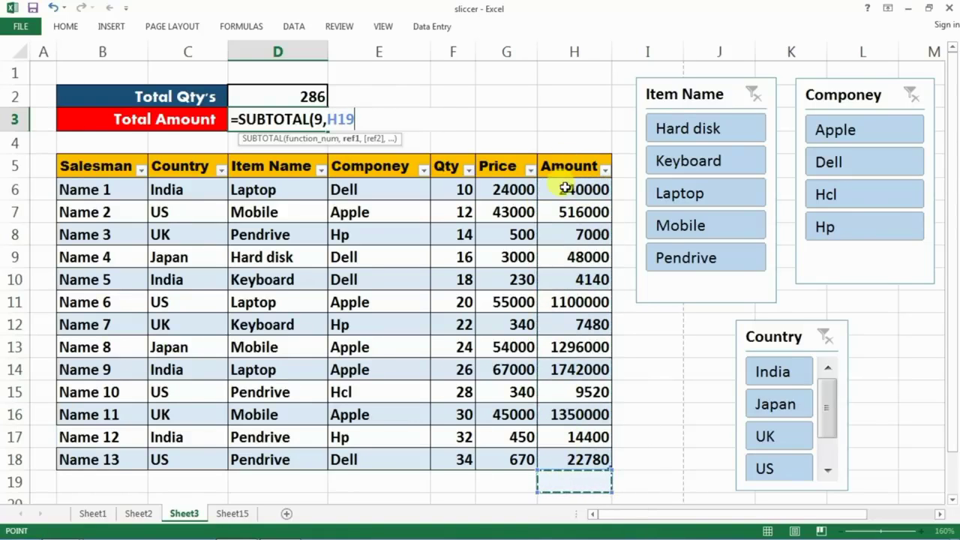
pyautogui.moveTo(564, 189); pyautogui.dragTo(560, 456)
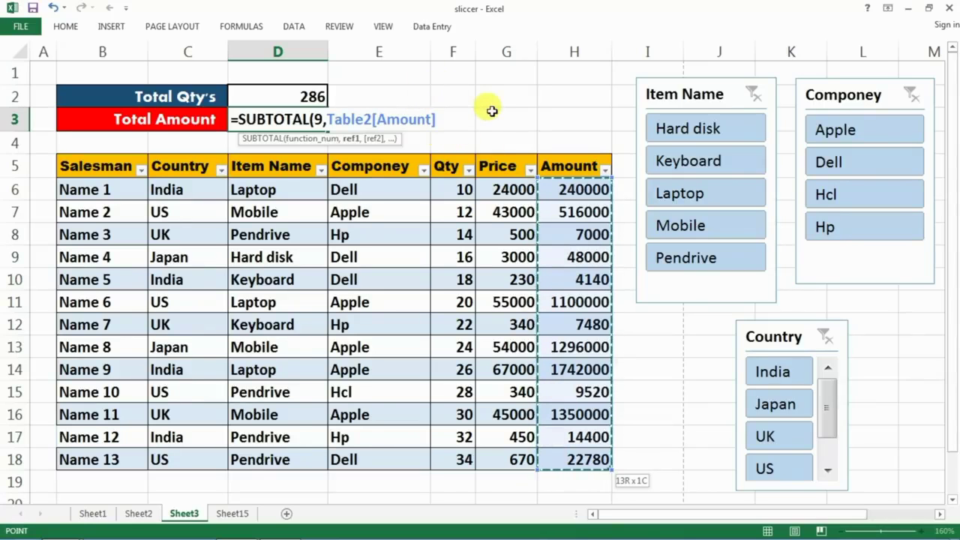
pyautogui.press('Return')
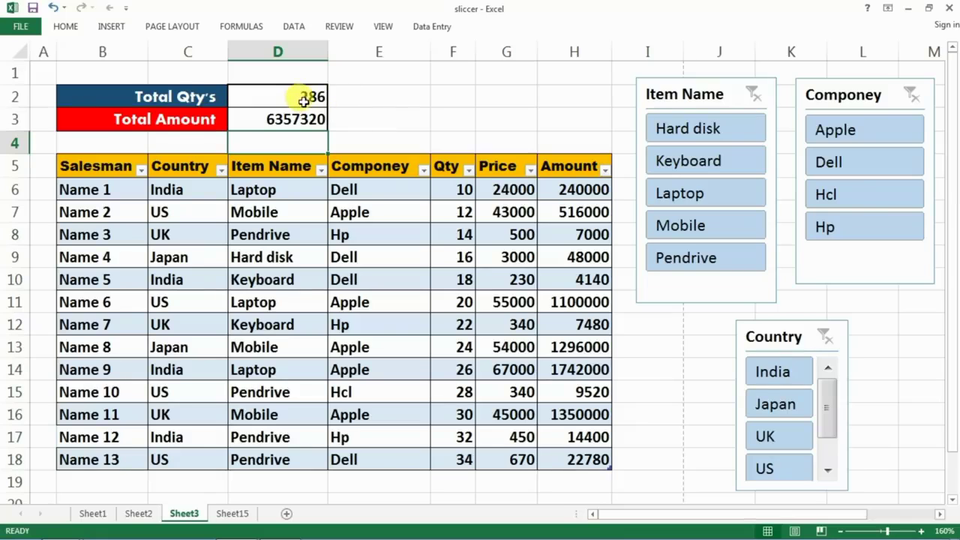
# Filter the table to India with the Country slicer and check the totals in D2:D3
pyautogui.click(754, 371)
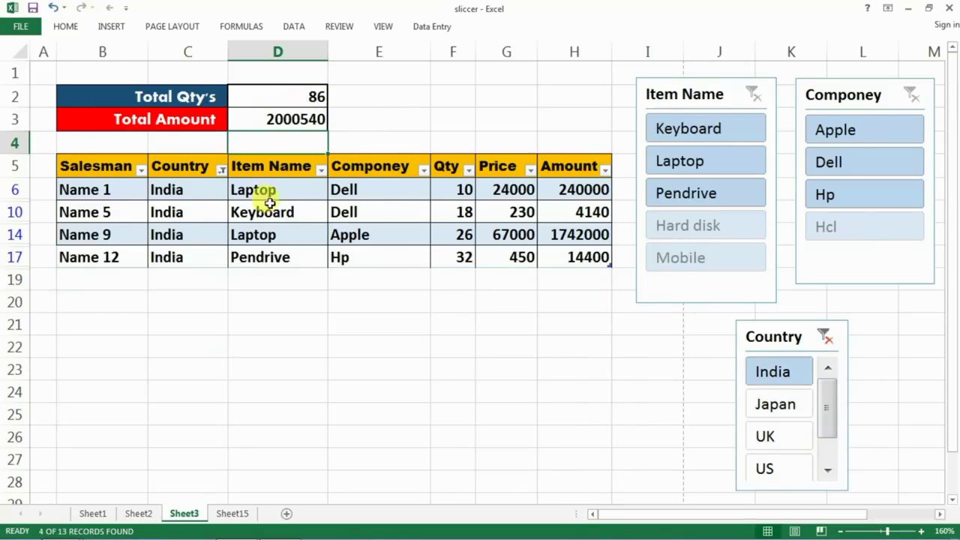
pyautogui.moveTo(287, 96); pyautogui.dragTo(289, 118)
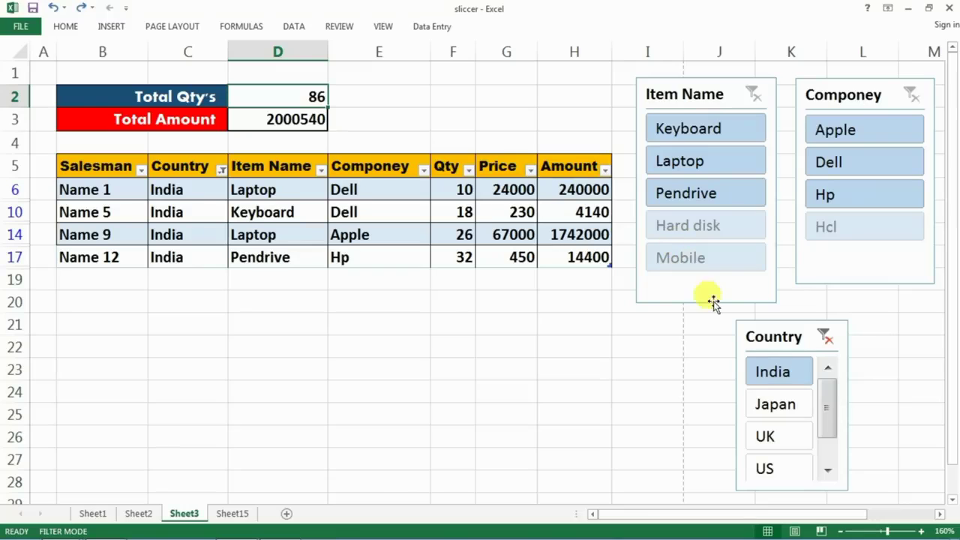
# Sort the Country slicer's items from Z to A and delete the Item Name slicer
pyautogui.rightClick(773, 337)
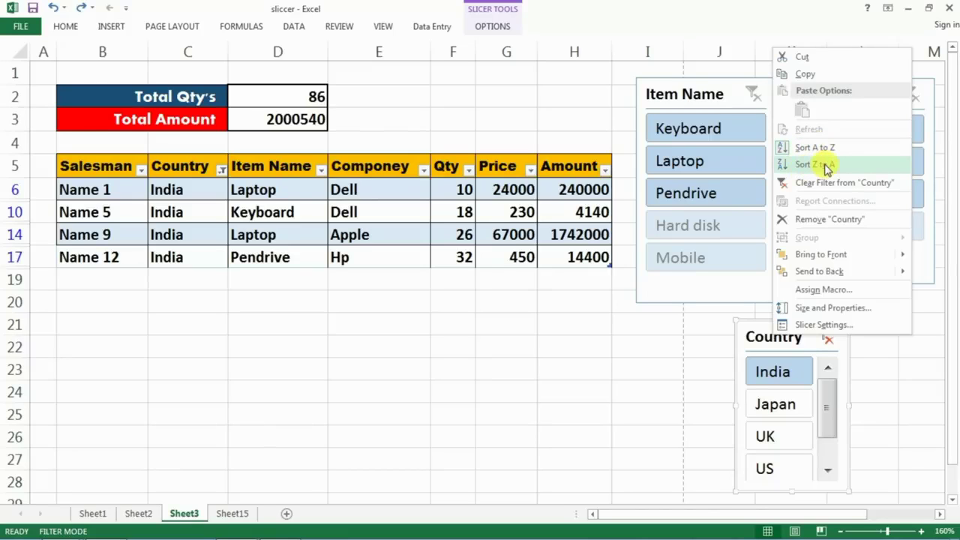
pyautogui.click(825, 166)
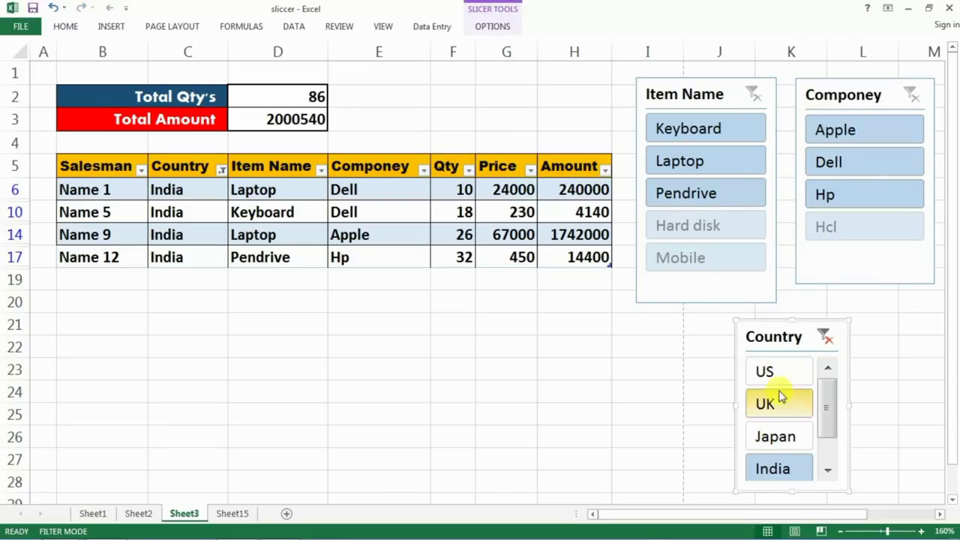
pyautogui.click(664, 292)
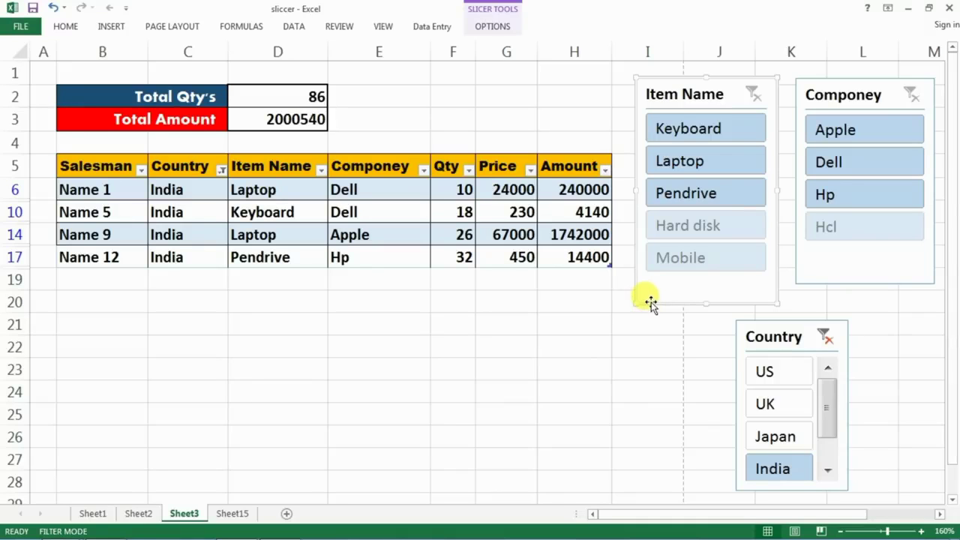
pyautogui.press('Delete')
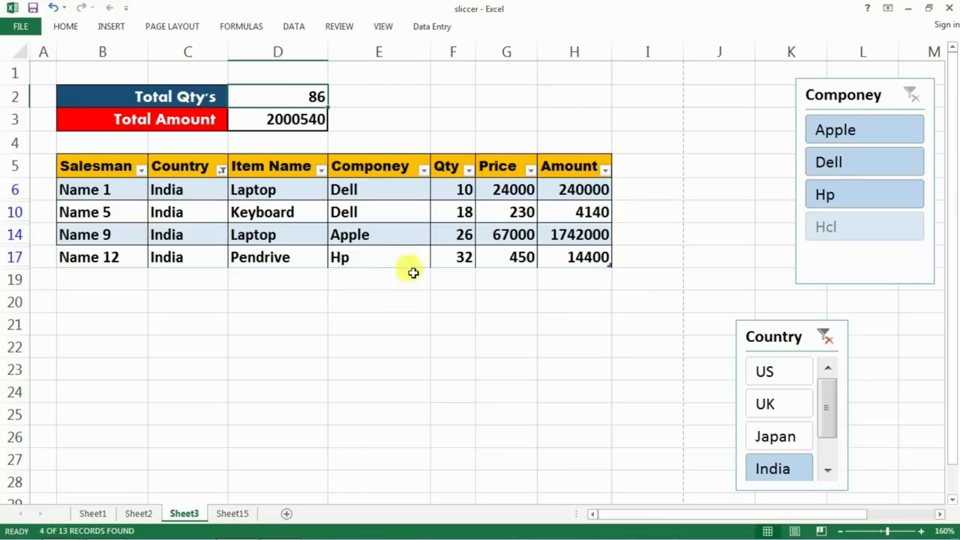
# Apply the yellow banded style to the sales table and convert the table to a normal range
pyautogui.click(276, 225)
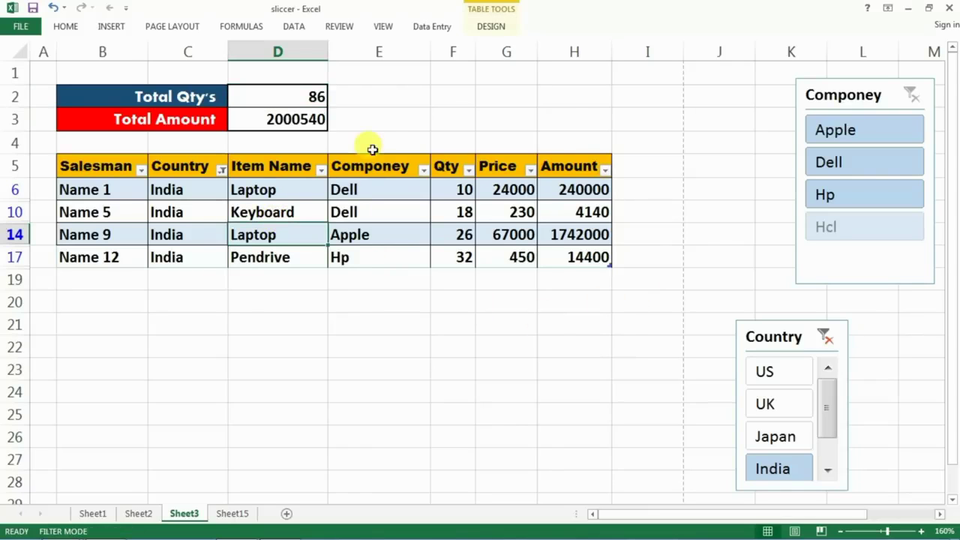
pyautogui.click(488, 27)
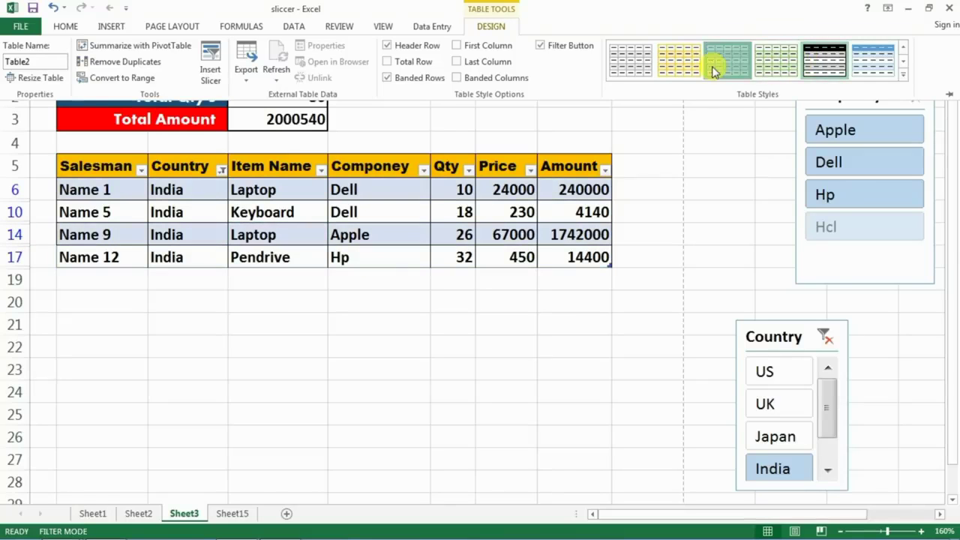
pyautogui.click(677, 63)
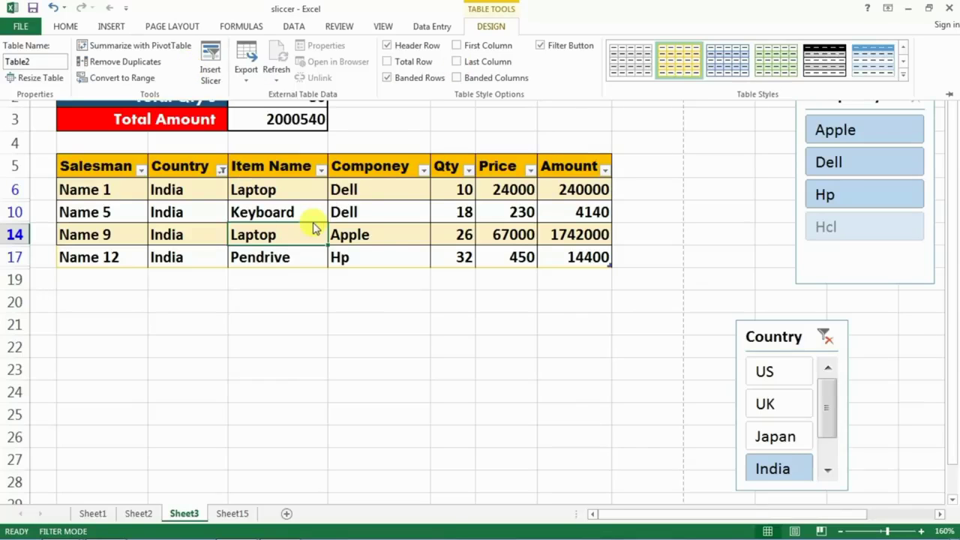
pyautogui.click(105, 78)
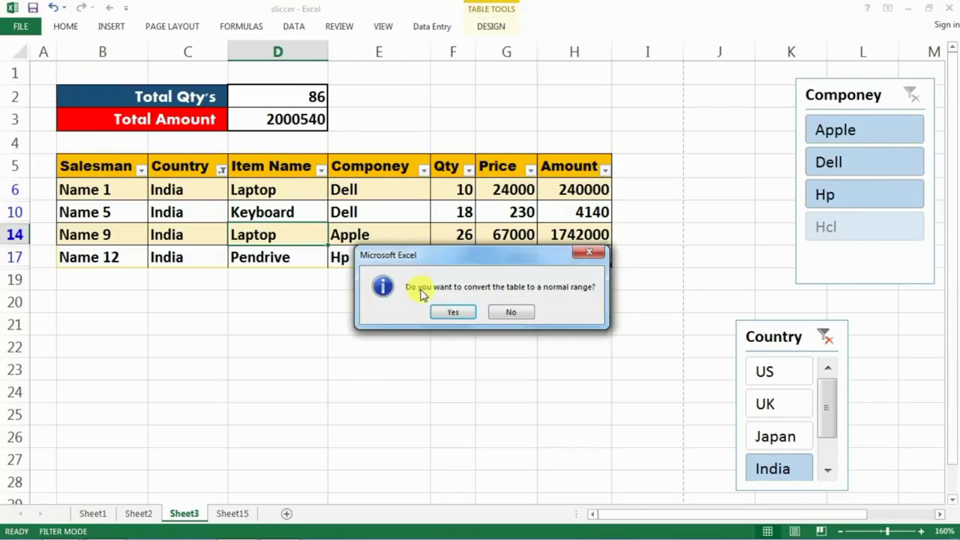
pyautogui.click(450, 313)
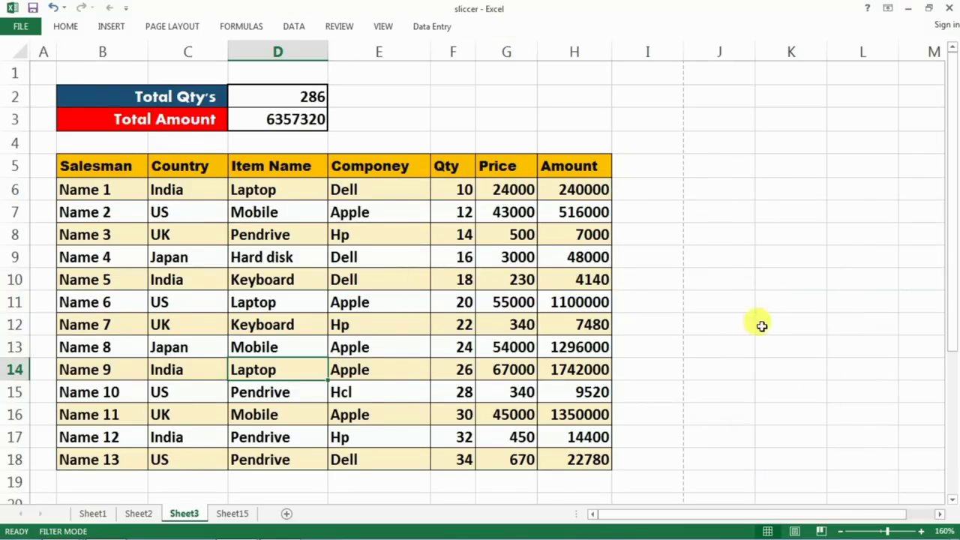
pyautogui.click(258, 254)
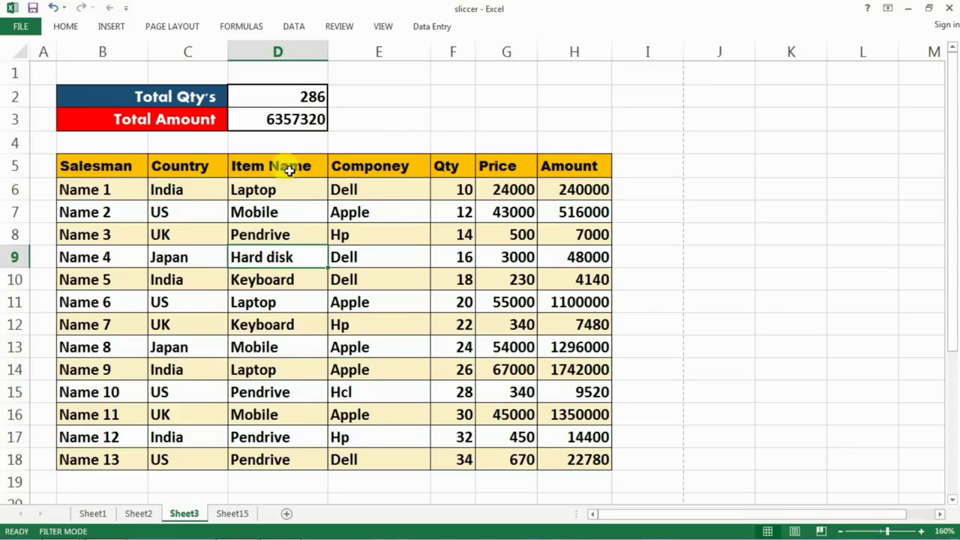
pyautogui.click(391, 258)
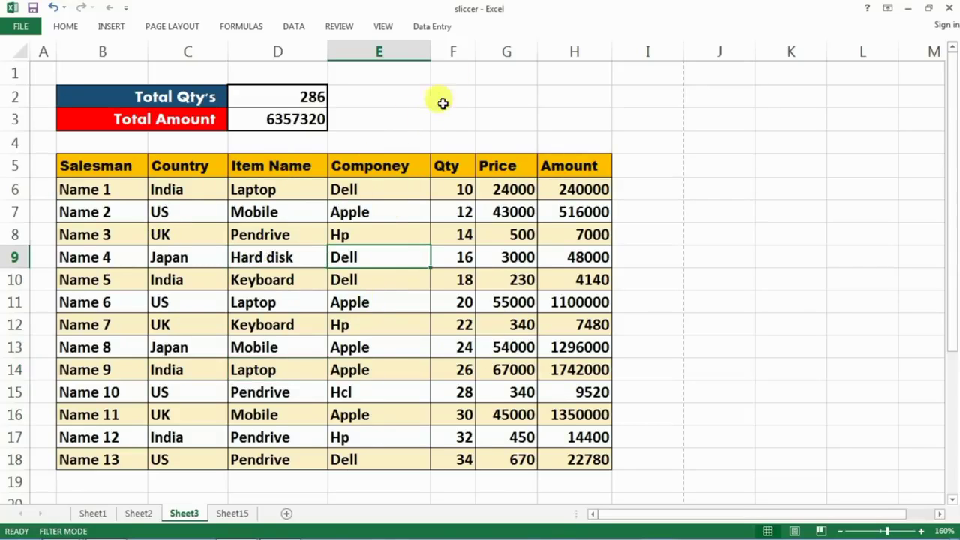
pyautogui.click(258, 295)
pyautogui.click(354, 302)
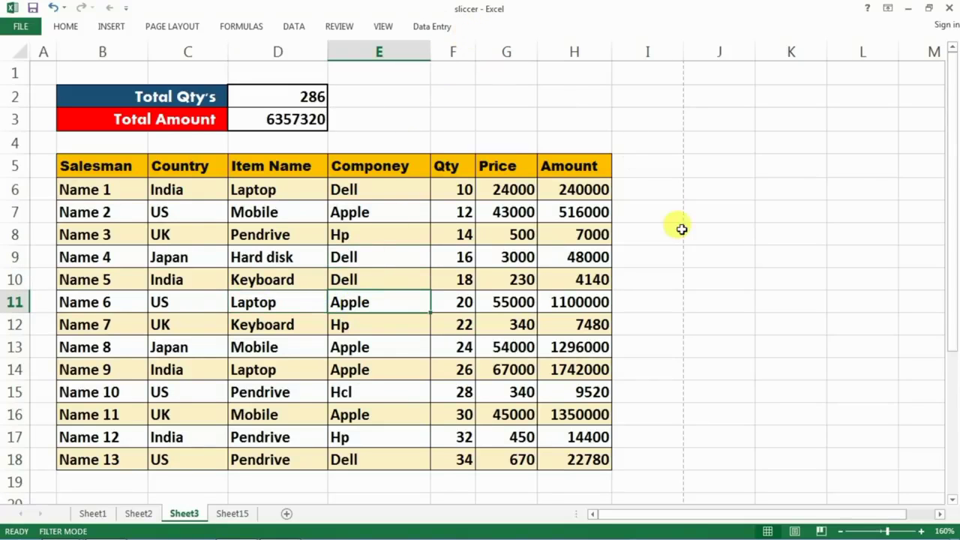